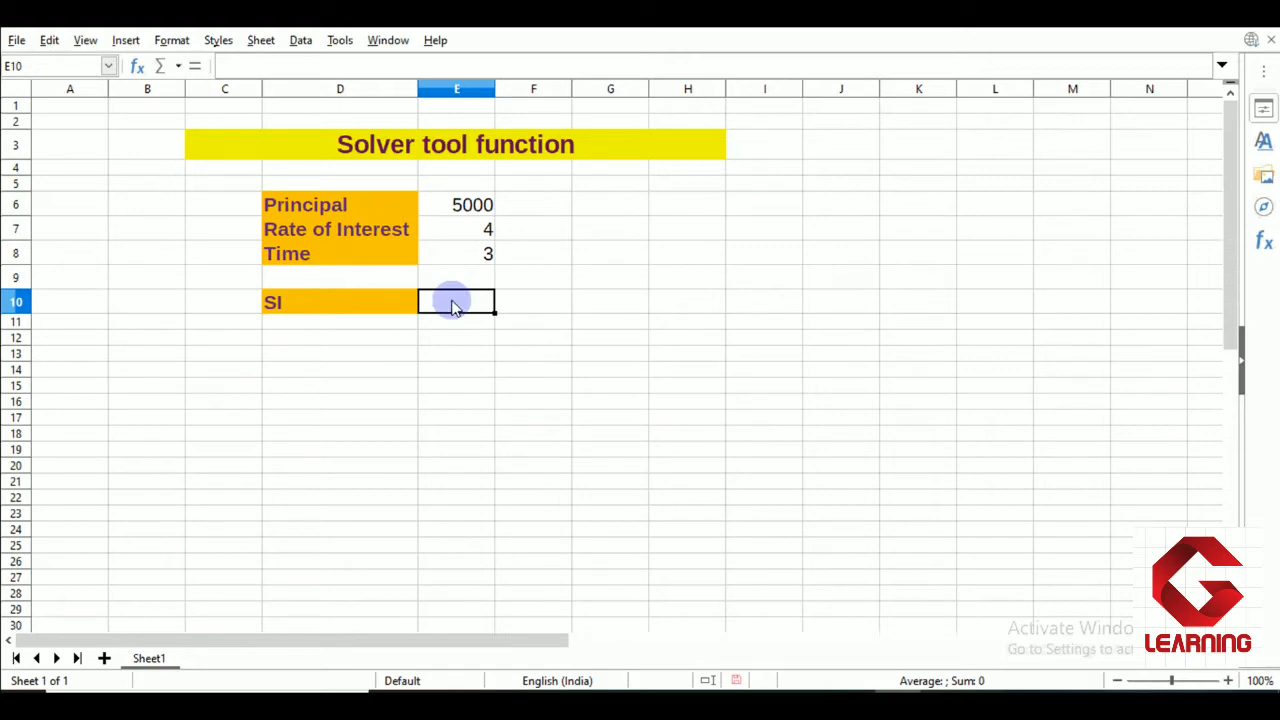
- Enter =(E6*E7*E8)/100 in E10 to calculate the simple interest of 600
type("=(")
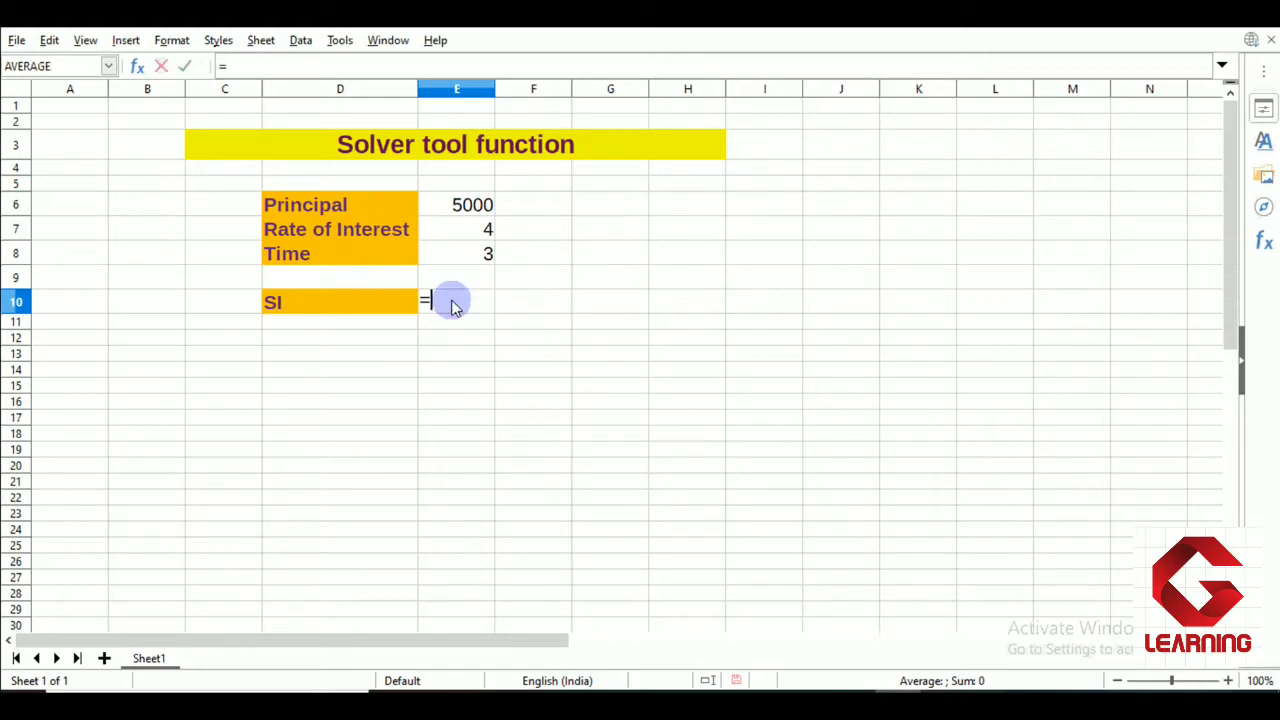
left_click(452, 206)
type("*")
key("Down")
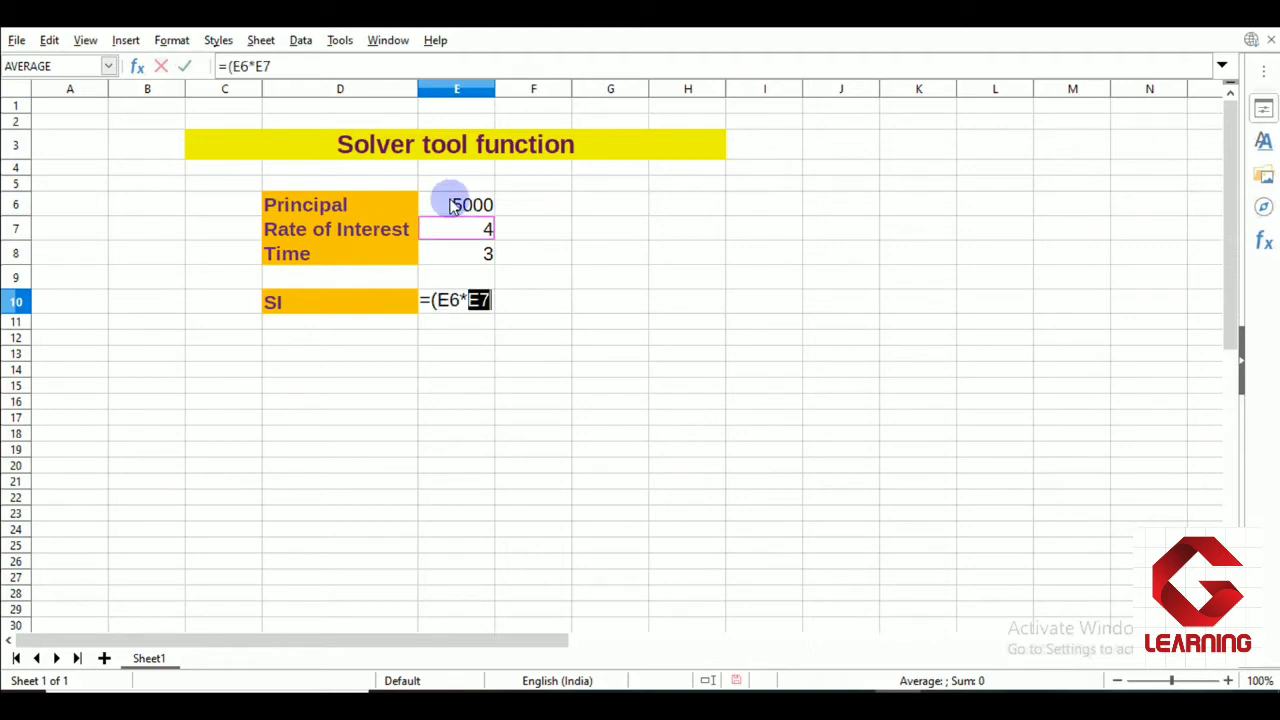
type("*")
key("Down")
type(")/")
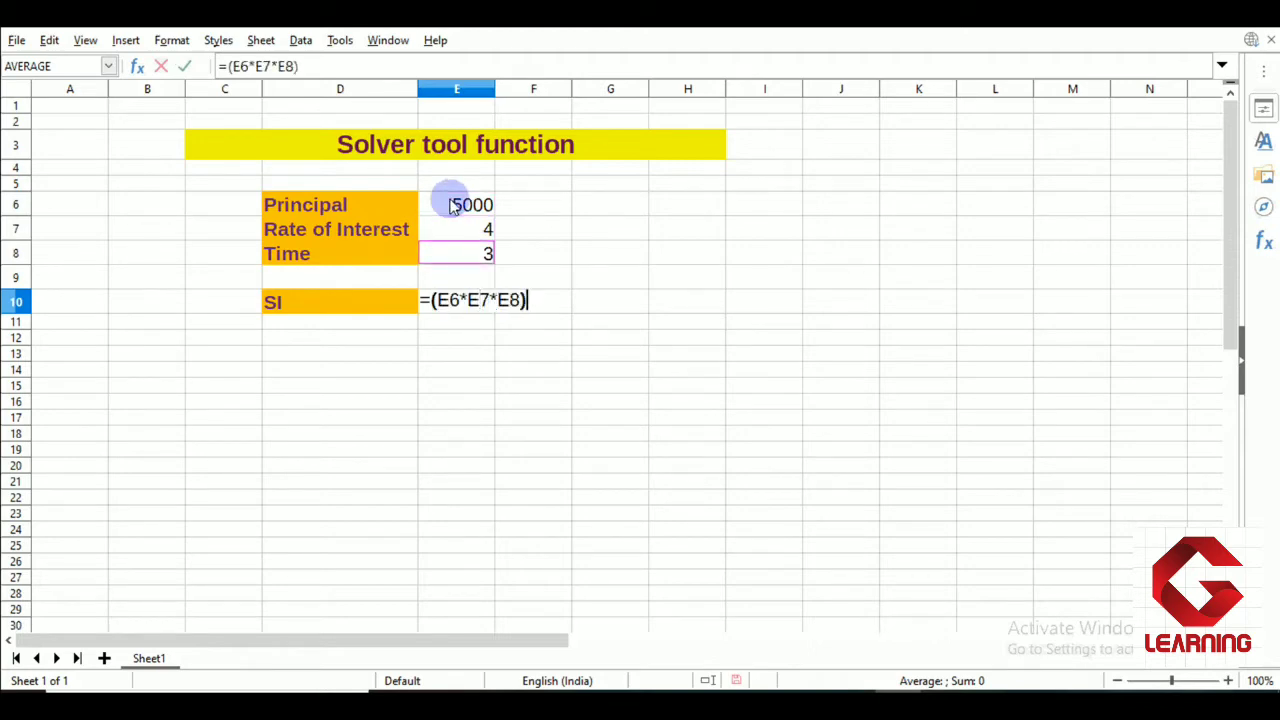
type("100")
key("Return")
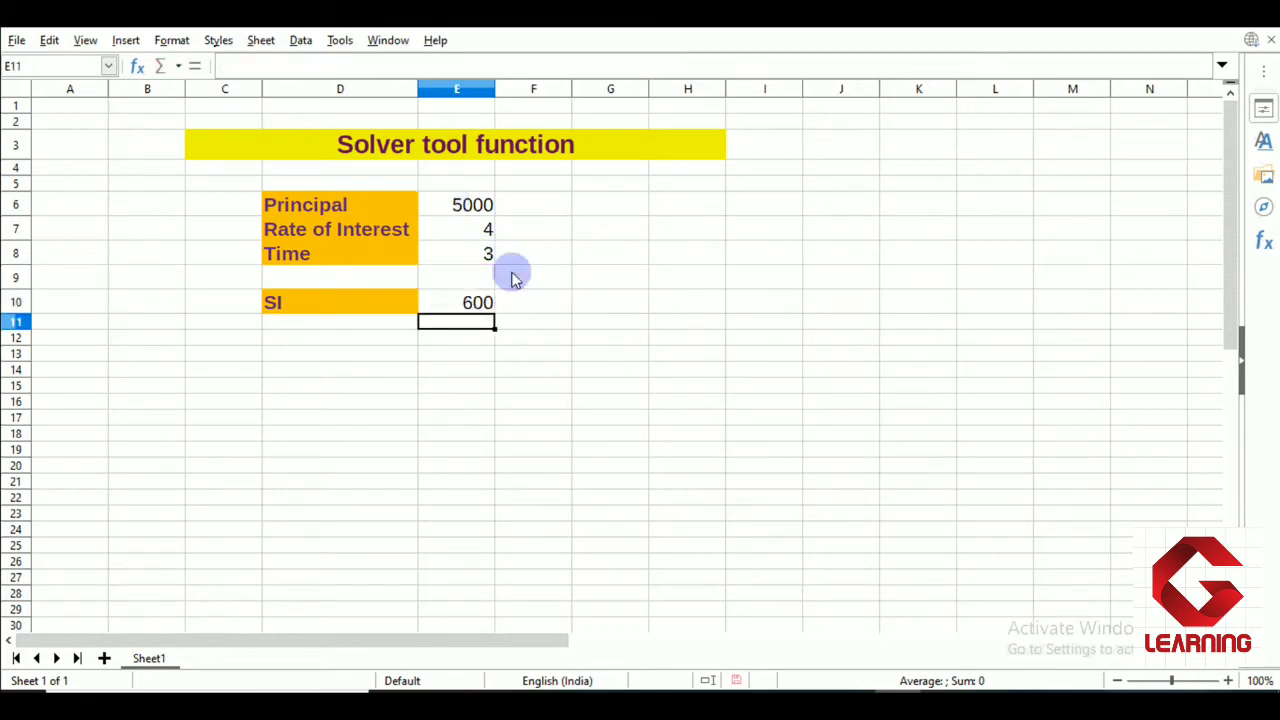
- Check the SI formula in E10 against the Principal value in E6
left_click(450, 300)
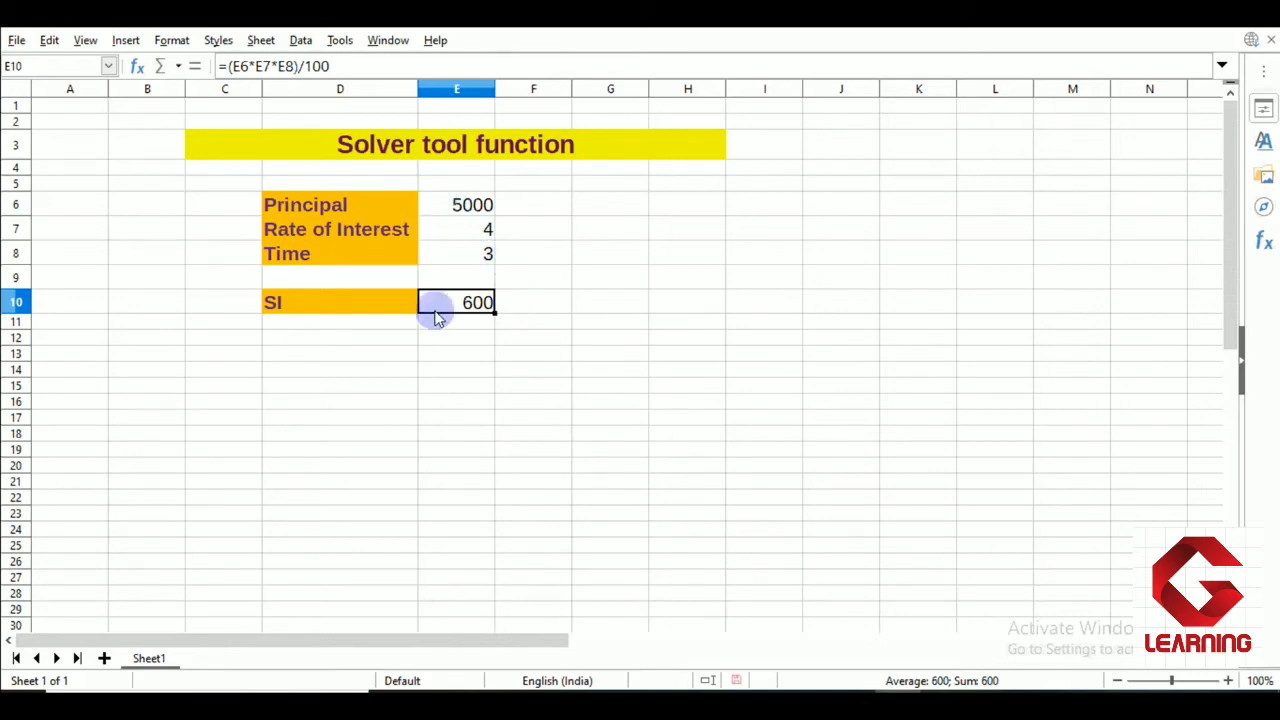
left_click(441, 207)
left_click(445, 306)
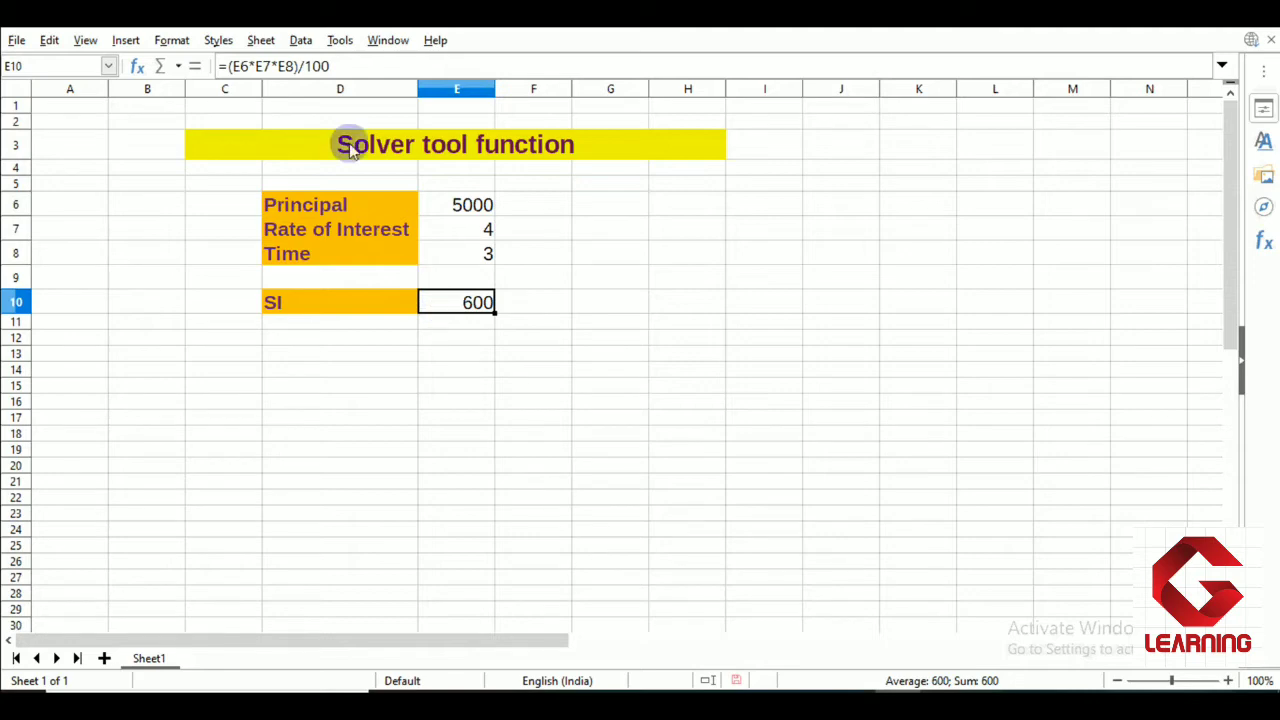
- Open Solver from Tools, move its dialog off the table, and set target cell $E$10
left_click(340, 42)
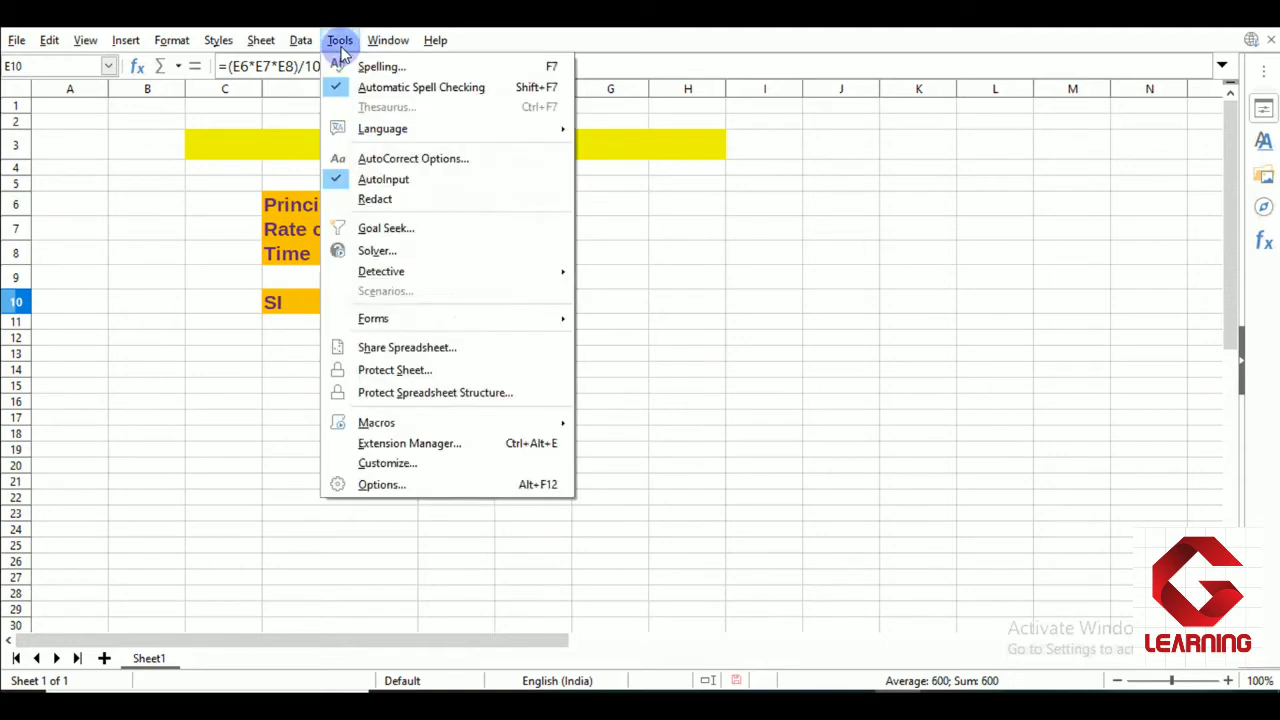
left_click(426, 257)
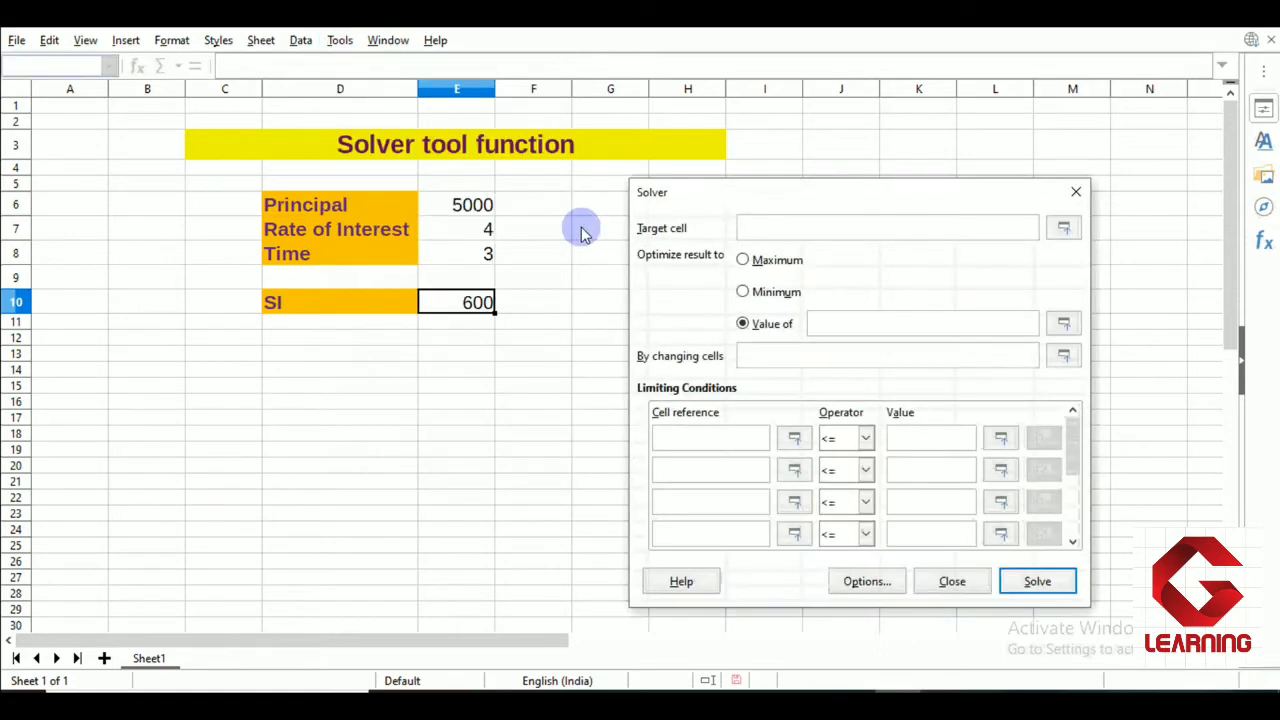
left_click_drag(723, 207, 631, 199)
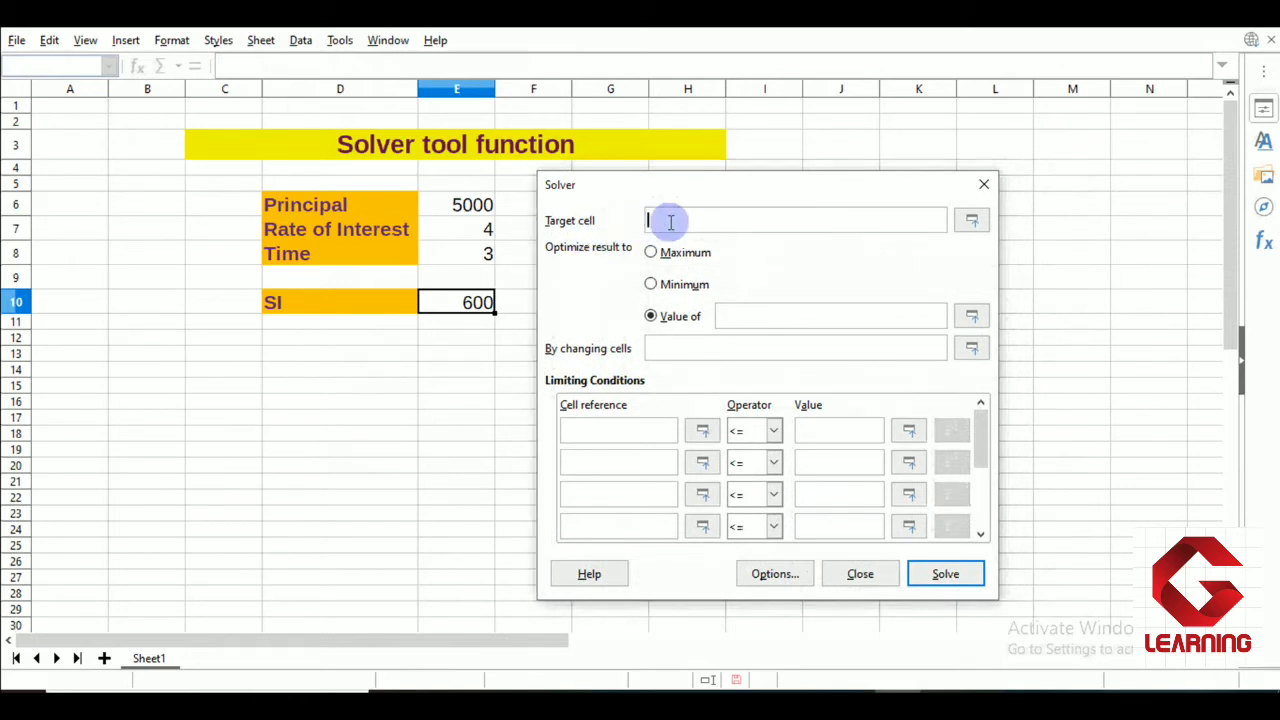
left_click(447, 300)
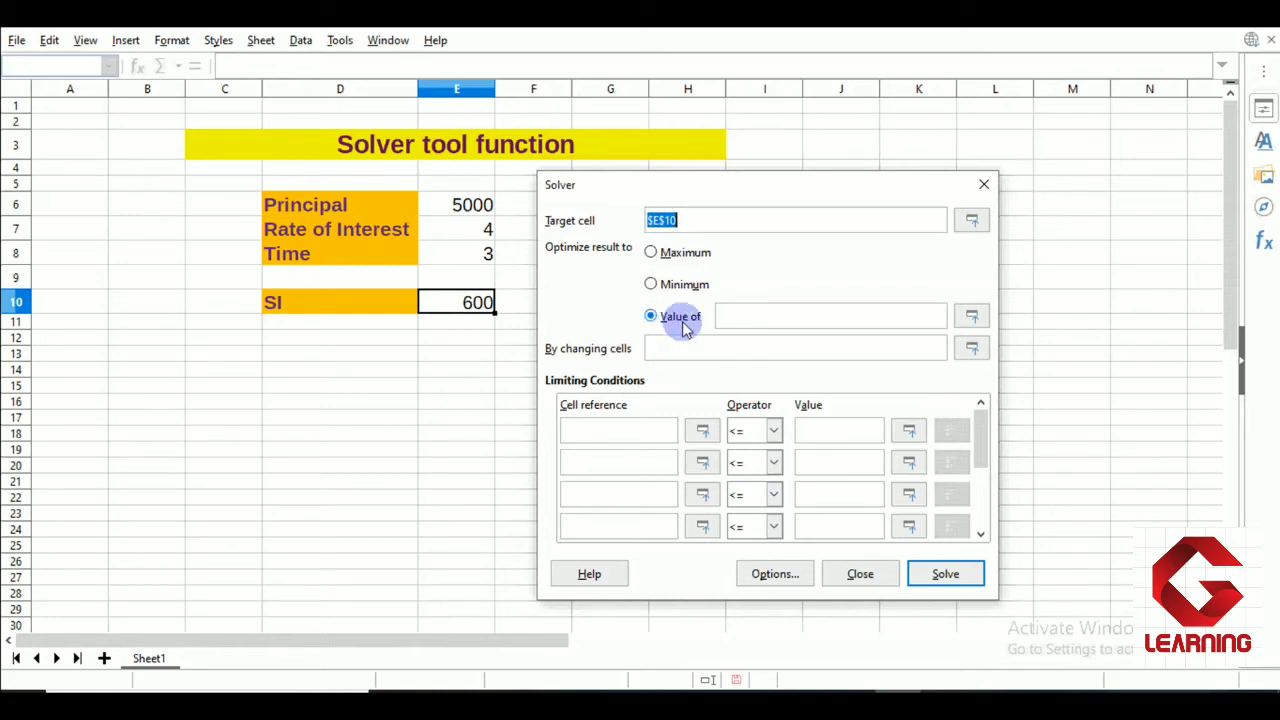
- Solve for an SI of 900 by changing Principal in $E$6, raising it to 7500
left_click(734, 317)
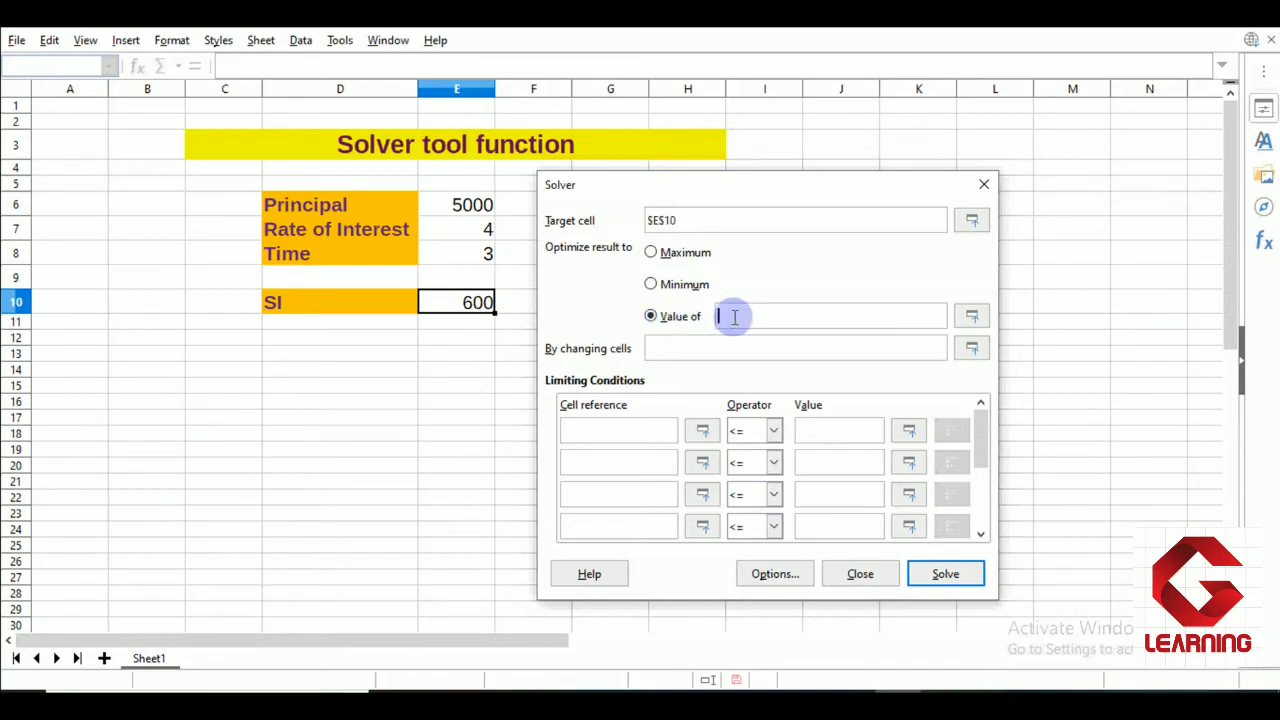
type("900")
left_click(692, 348)
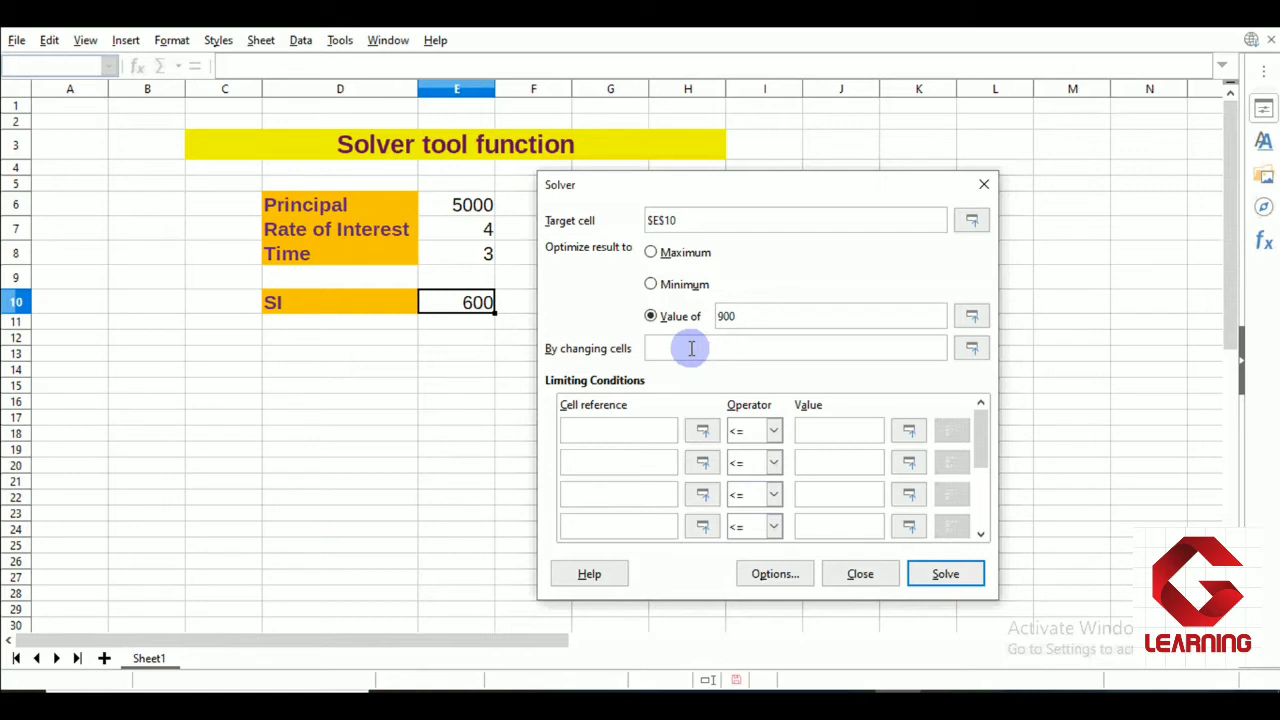
left_click(438, 213)
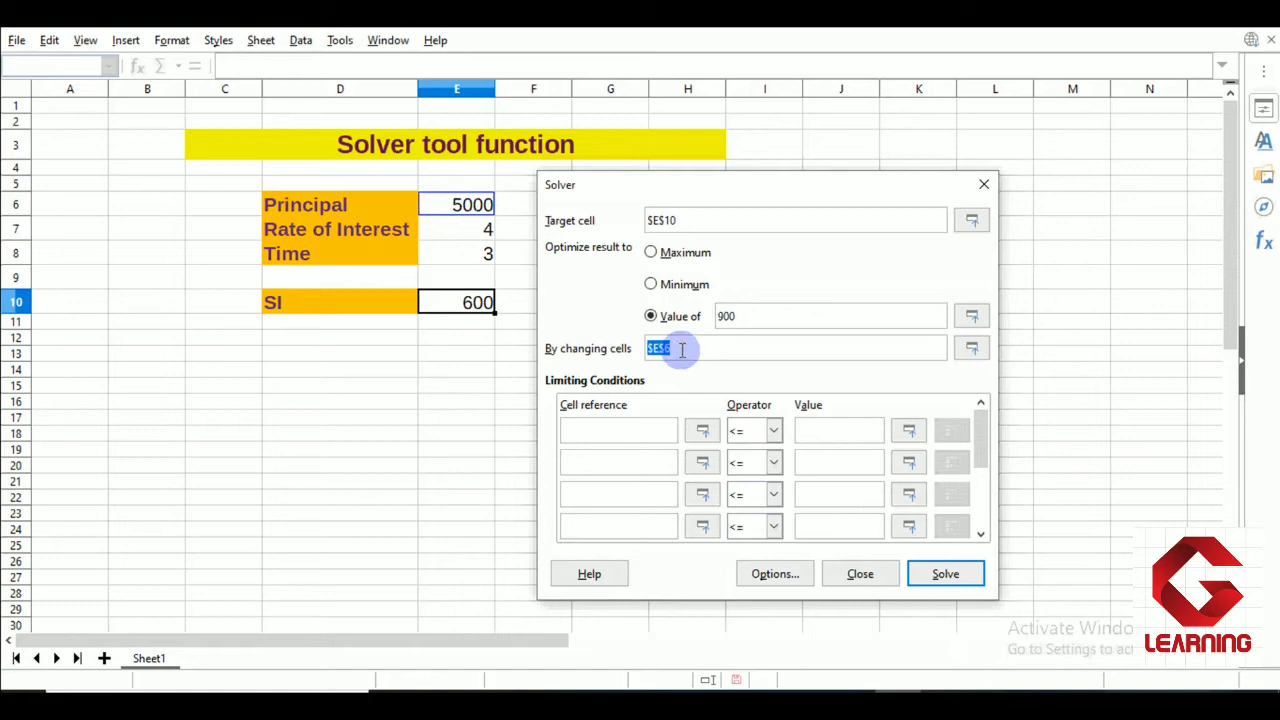
left_click(943, 572)
left_click(652, 400)
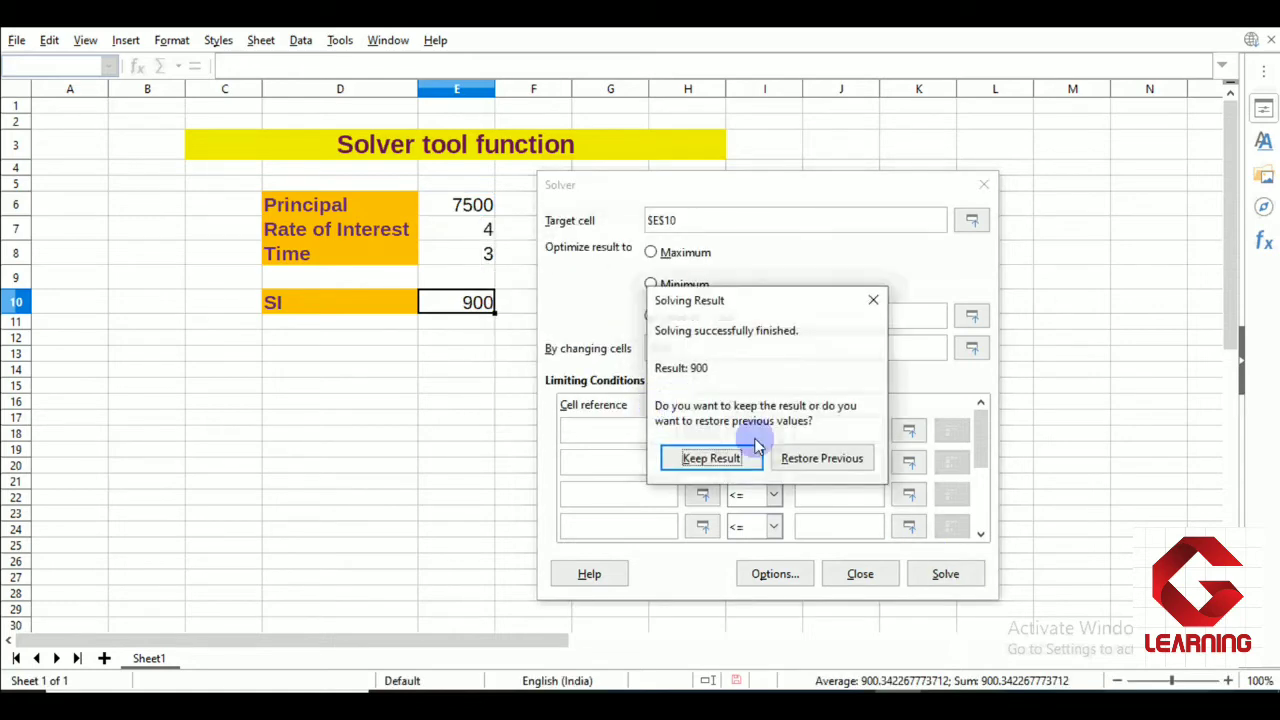
- Restore Principal 5000 and SI 600, close Solver, and reselect the SI cell E10
left_click_drag(779, 306, 791, 305)
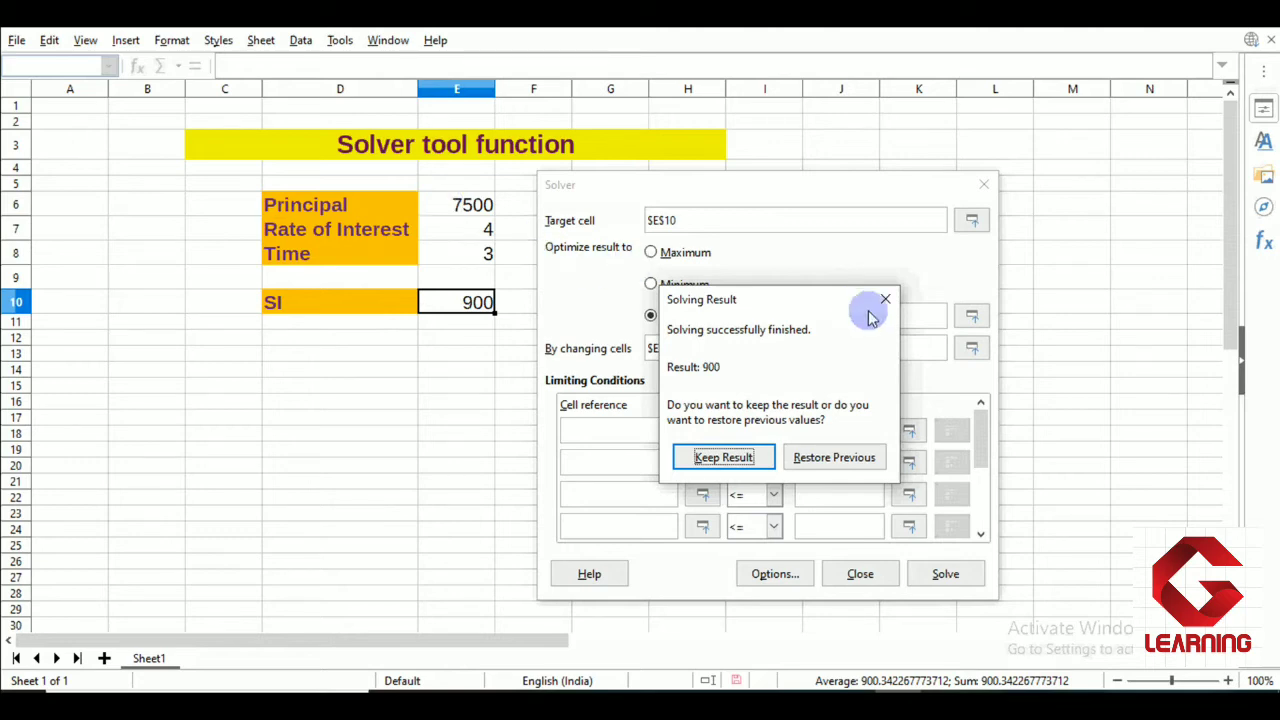
left_click(826, 460)
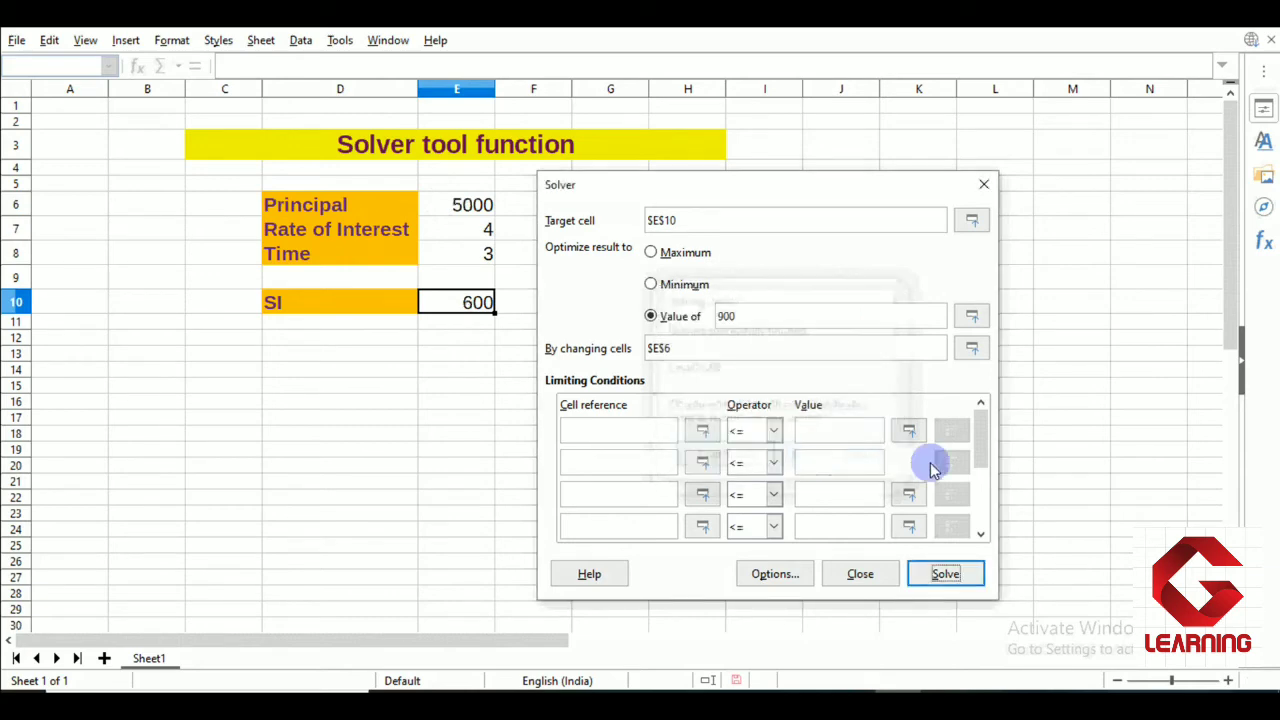
left_click(860, 574)
left_click(541, 383)
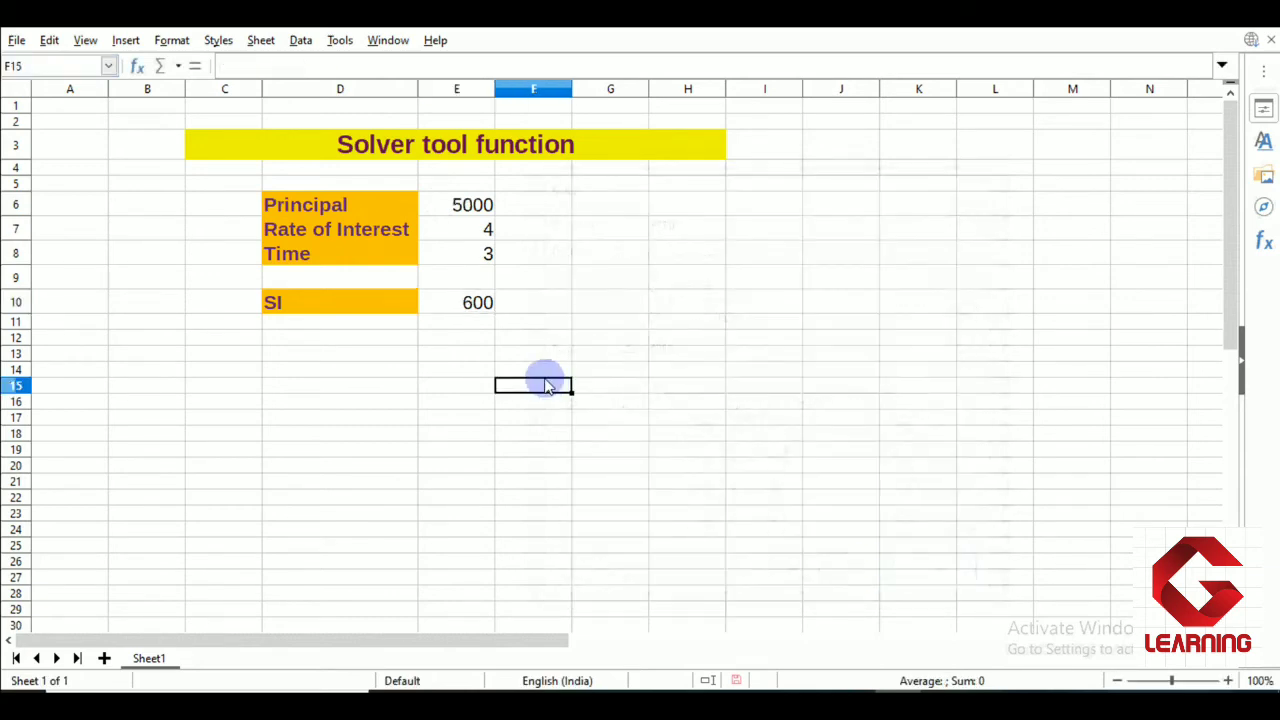
left_click(461, 308)
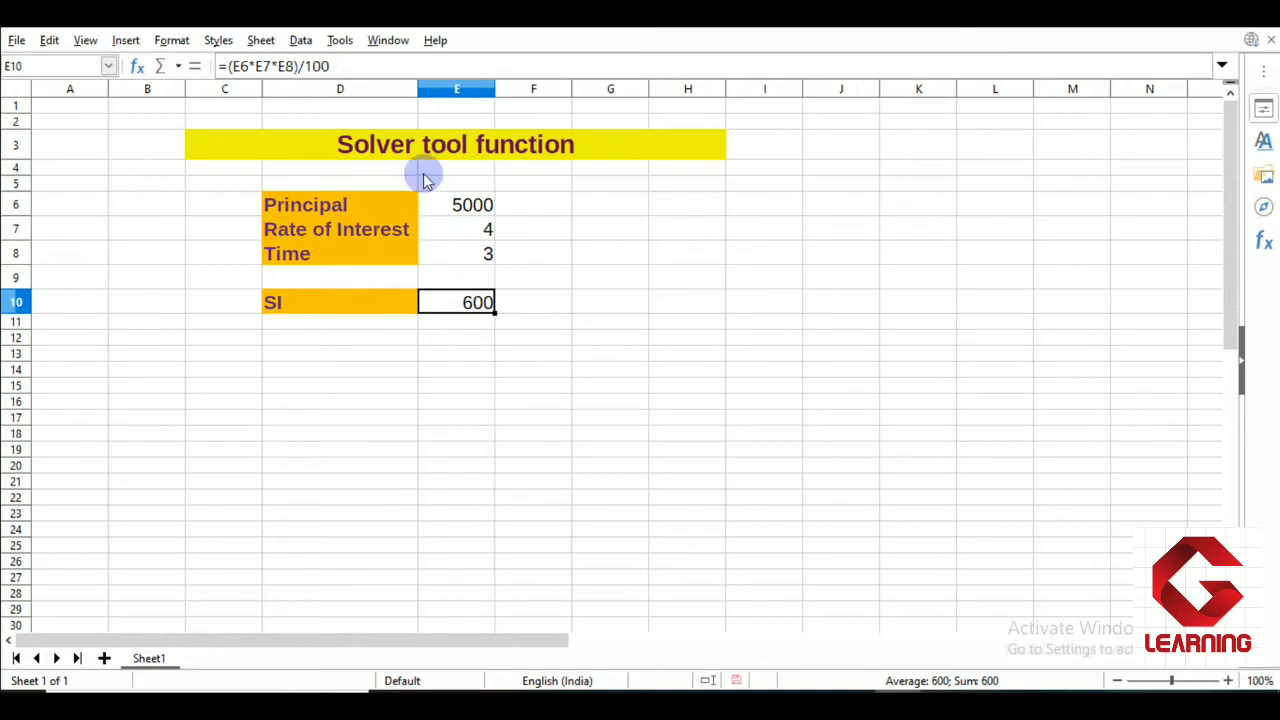
- Review Principal 5000, Rate 4 and E10's =(E6*E7*E8)/100, then open the Tools menu
left_click(434, 203)
left_click(436, 230)
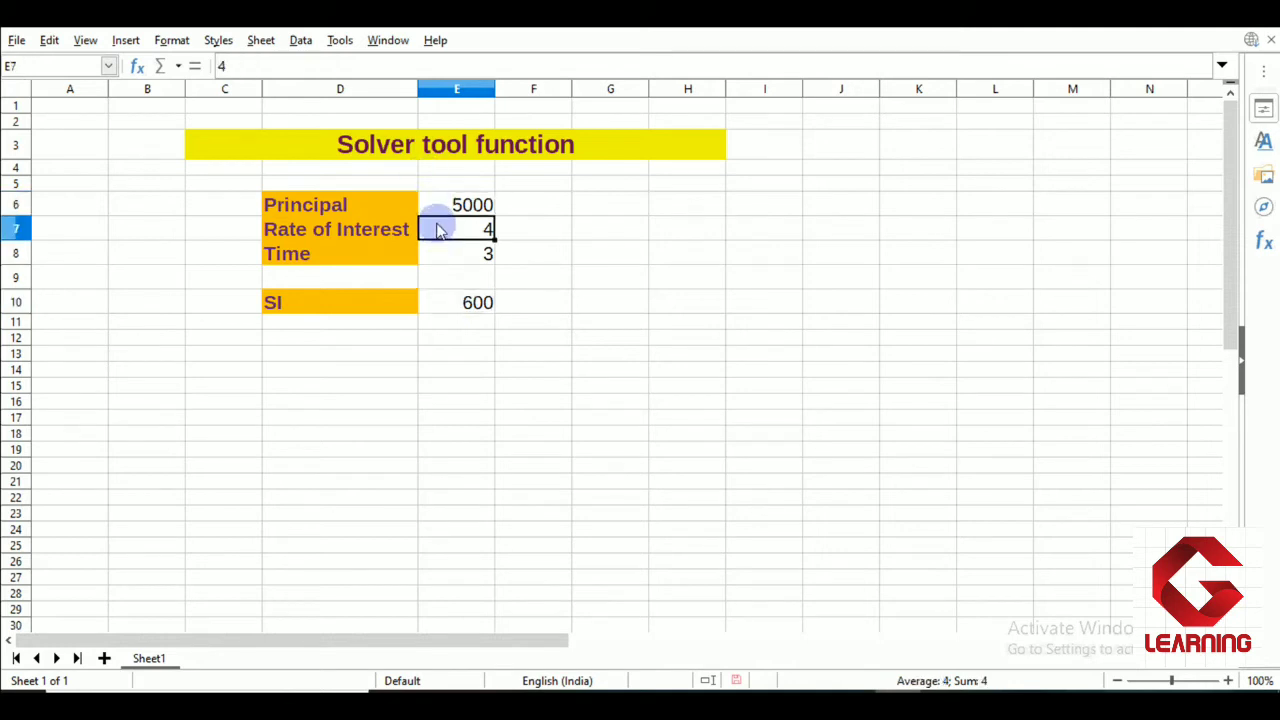
left_click(438, 207)
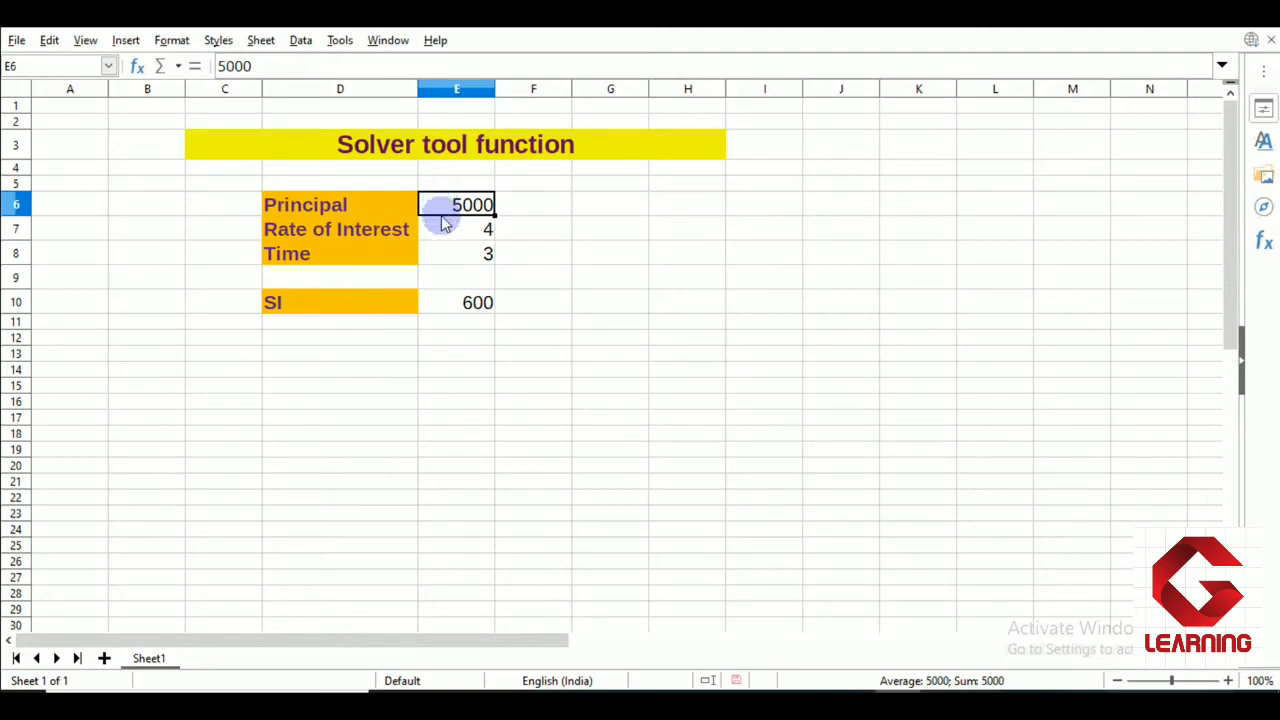
left_click(443, 238)
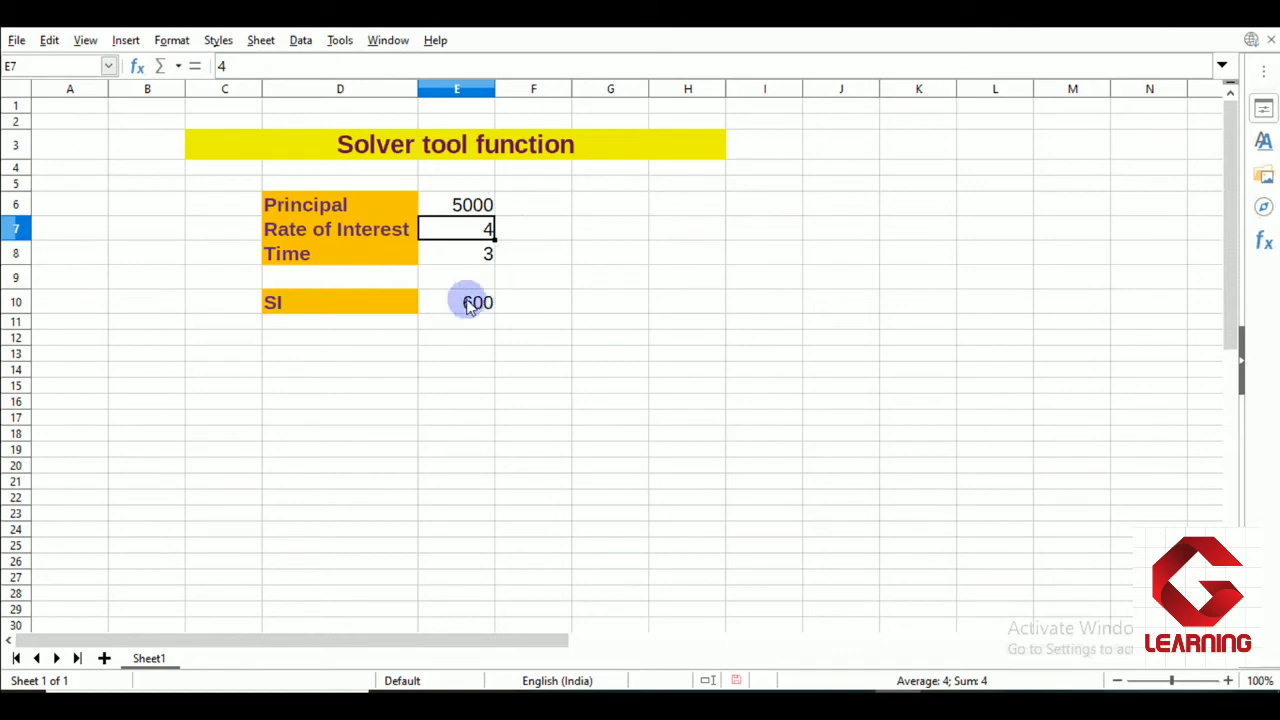
left_click(449, 200)
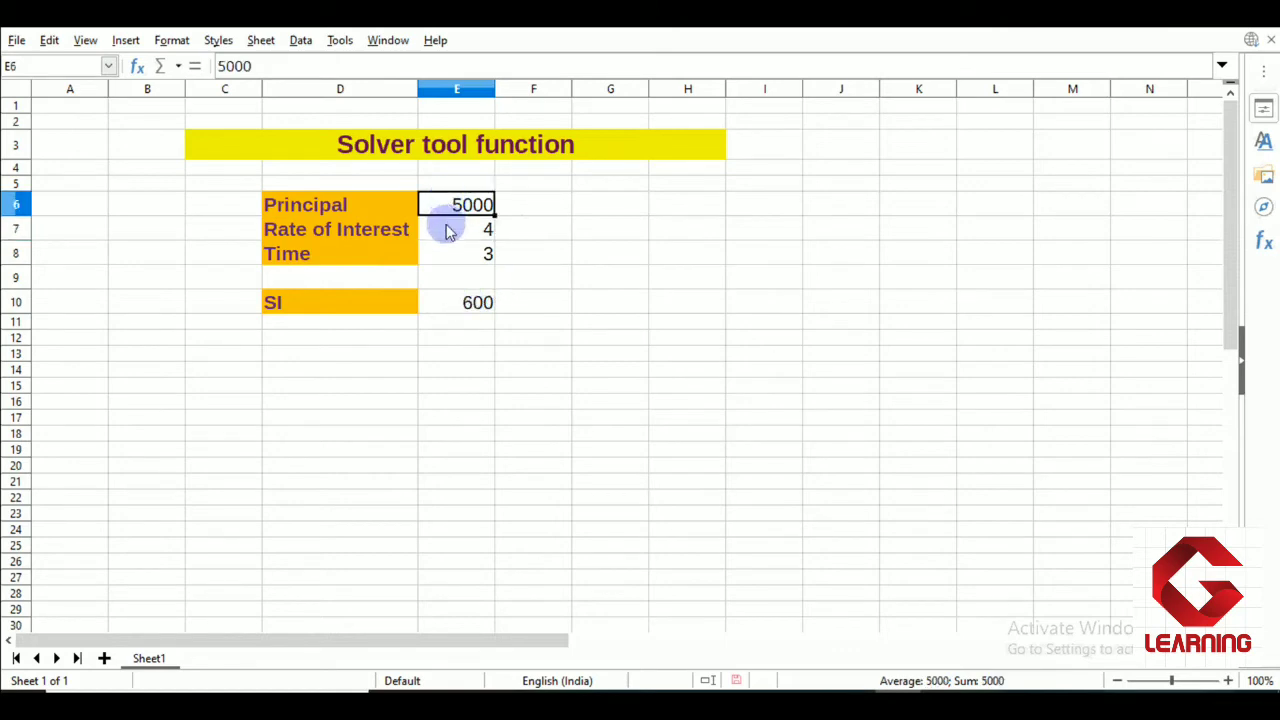
left_click(447, 230)
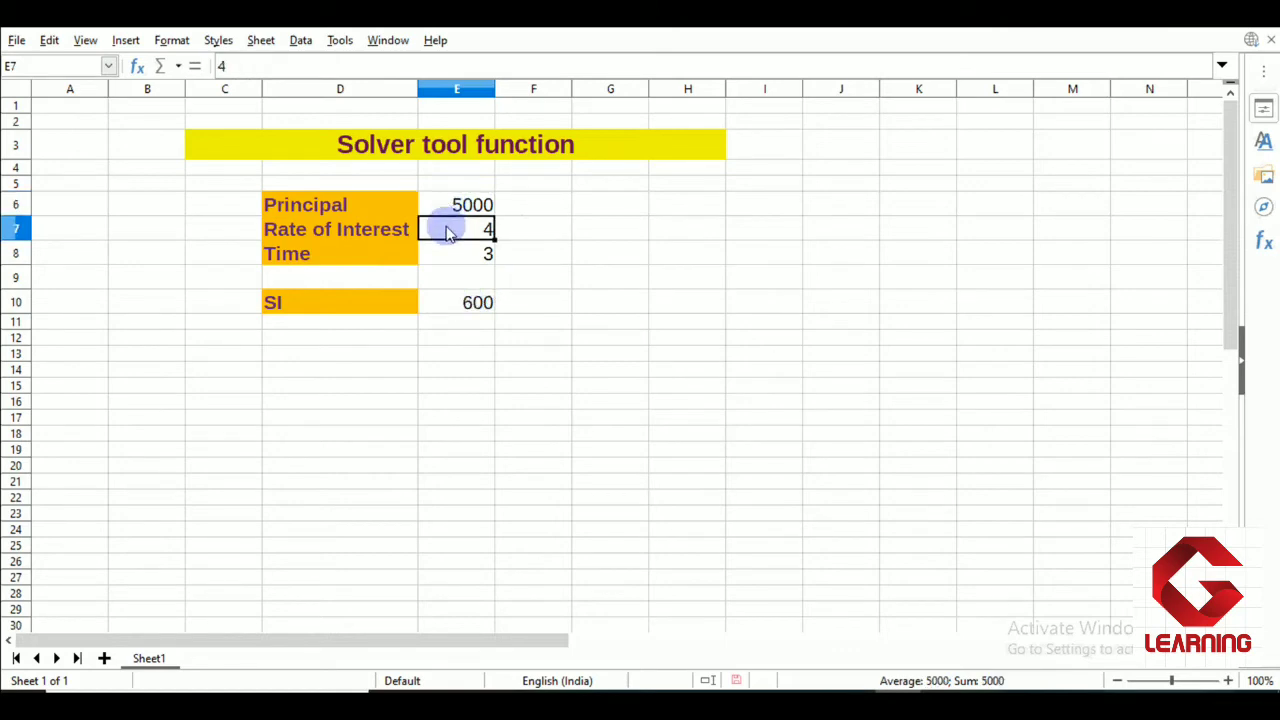
left_click(455, 308)
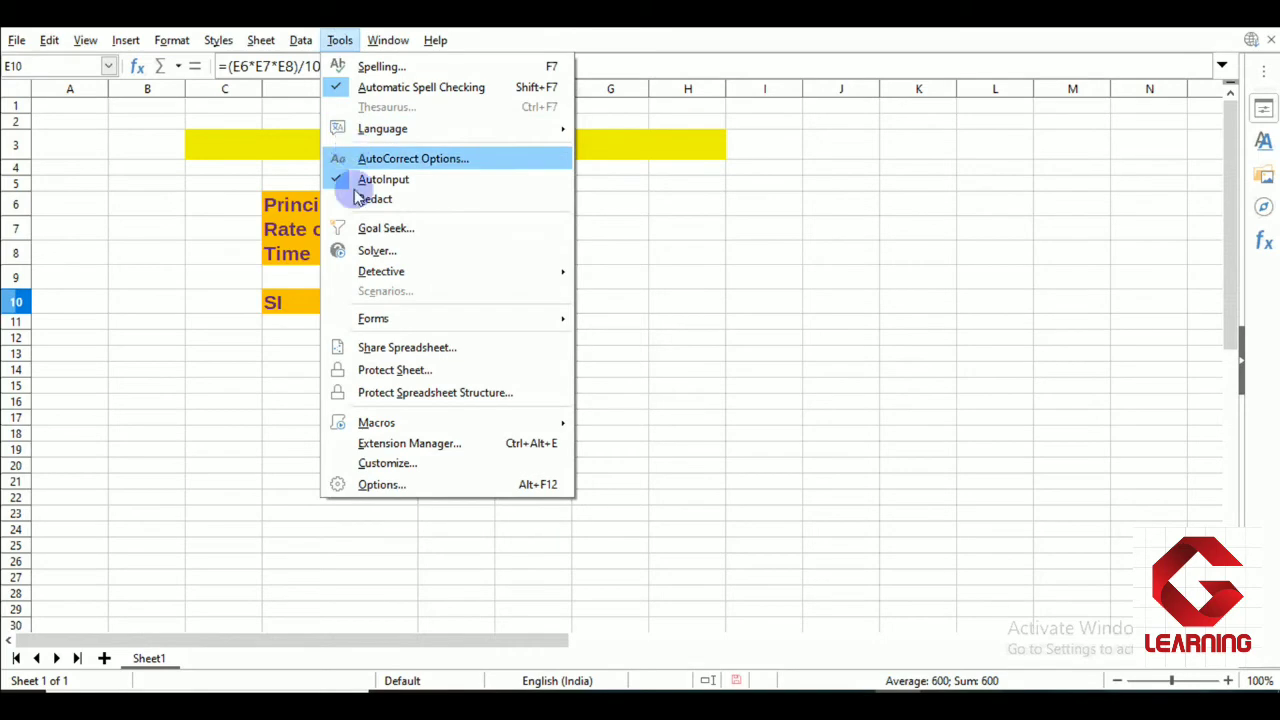
left_click(377, 251)
- Set Solver's target cell $E$10 to the value 1200
left_click(788, 206)
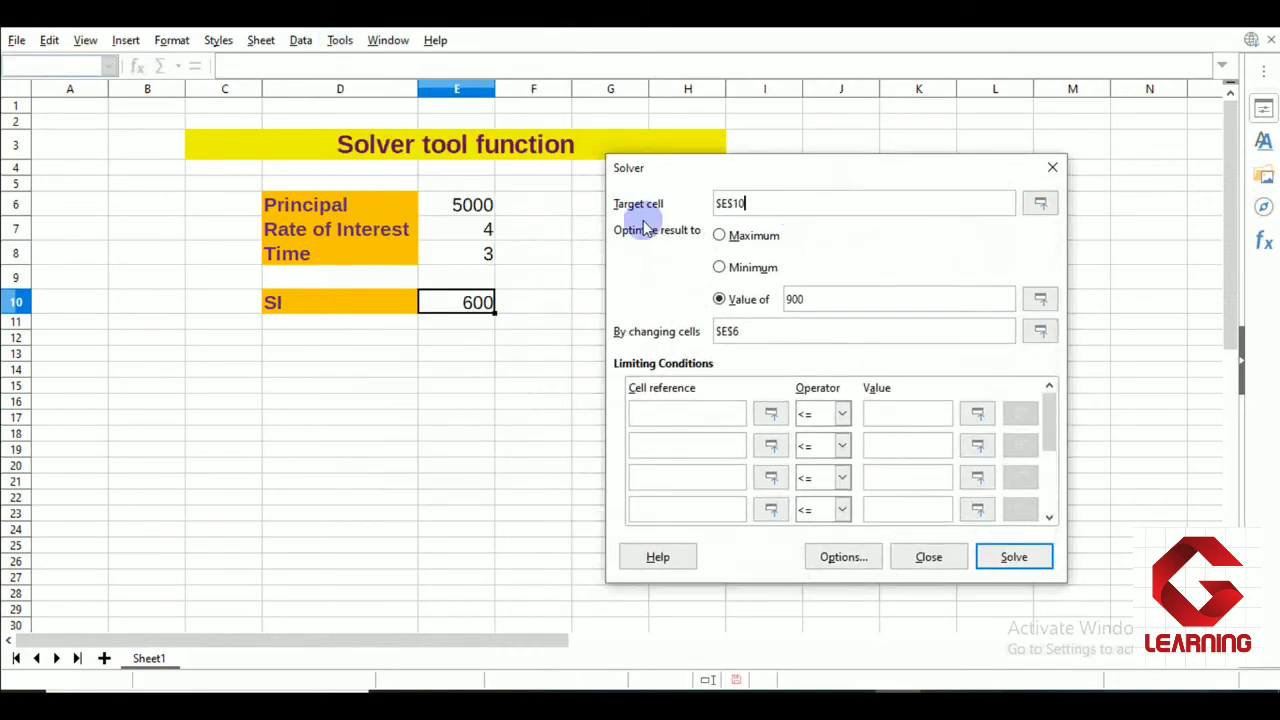
left_click(450, 302)
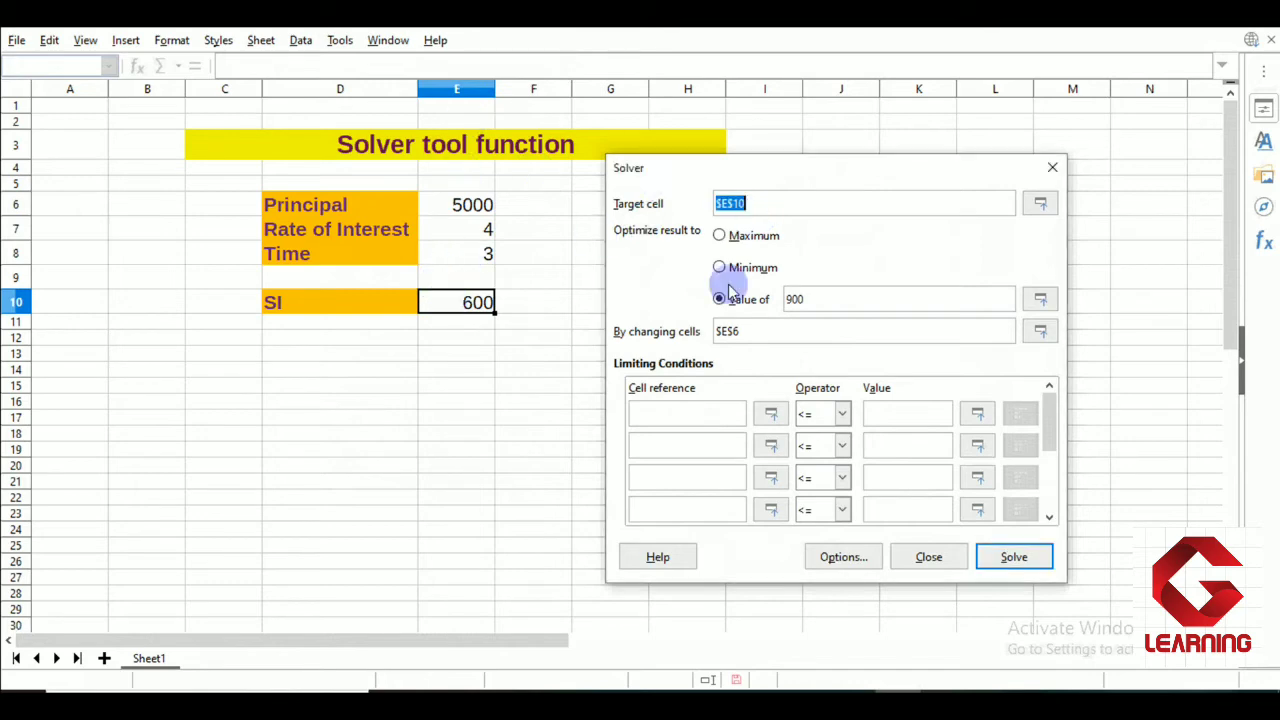
left_click(719, 299)
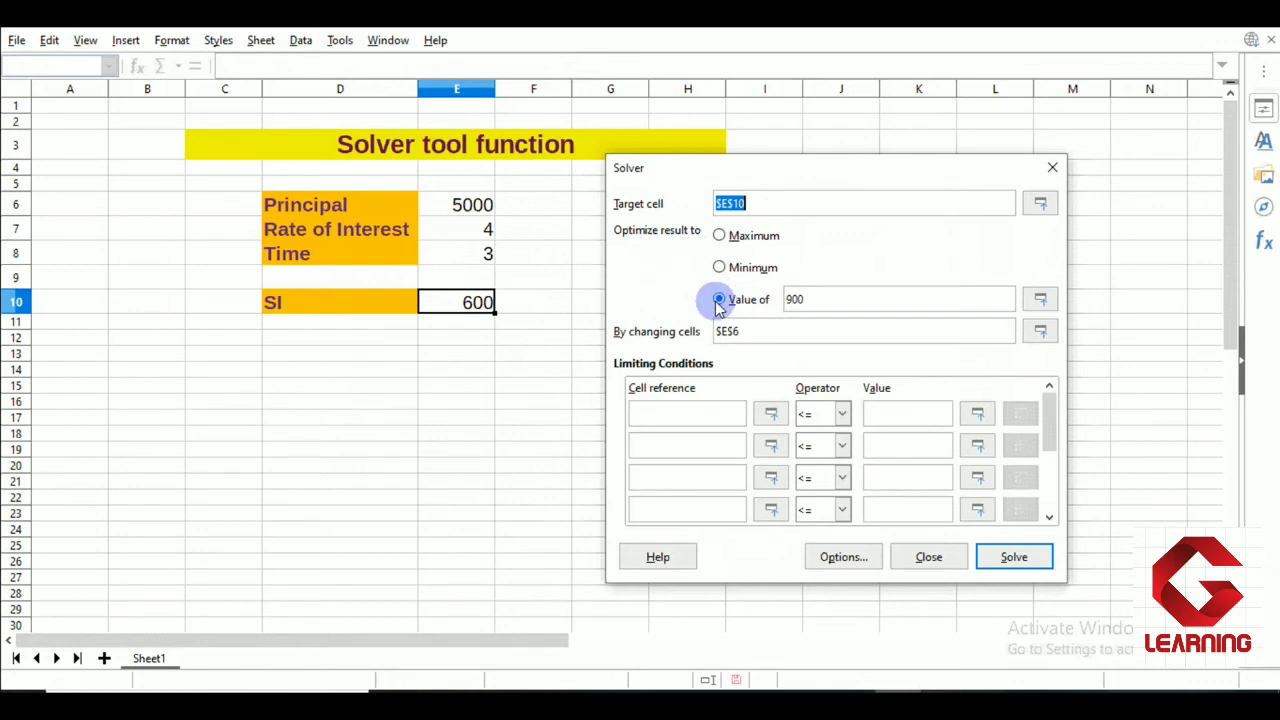
double_click(792, 300)
type("12")
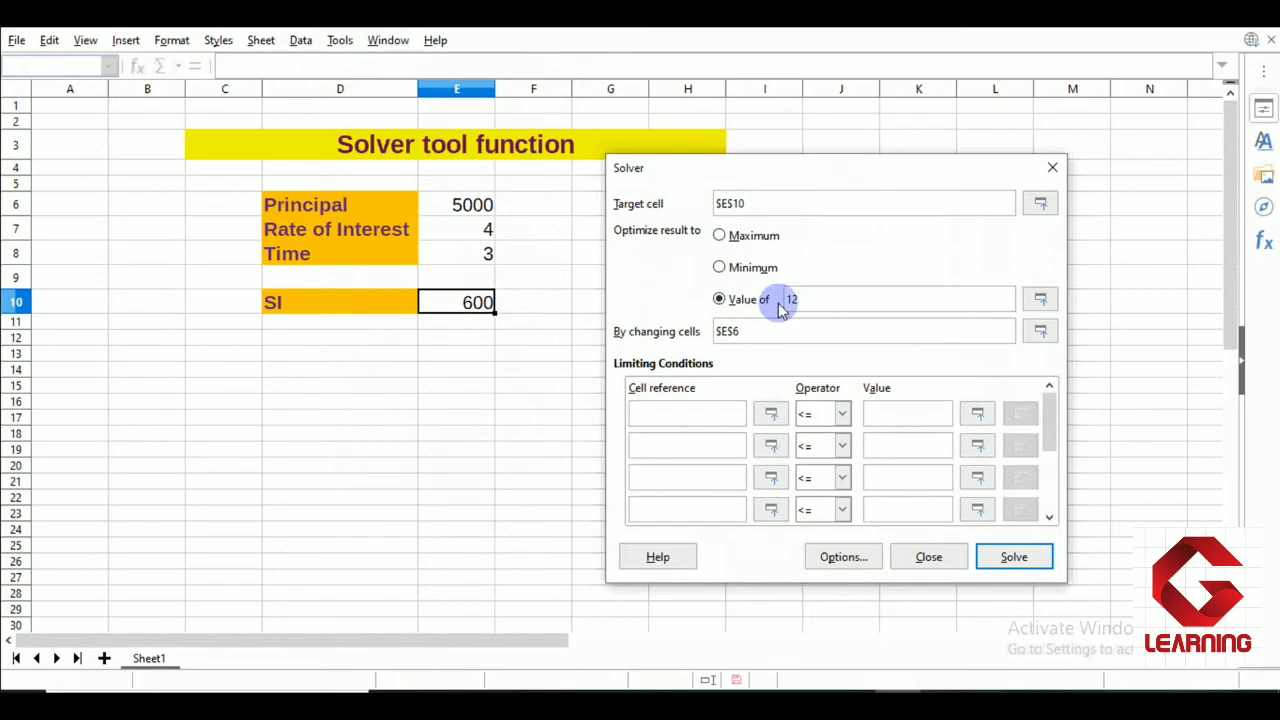
- Set changing cells to $E$6:$E$7 and start the first limiting condition on $E$6
double_click(720, 332)
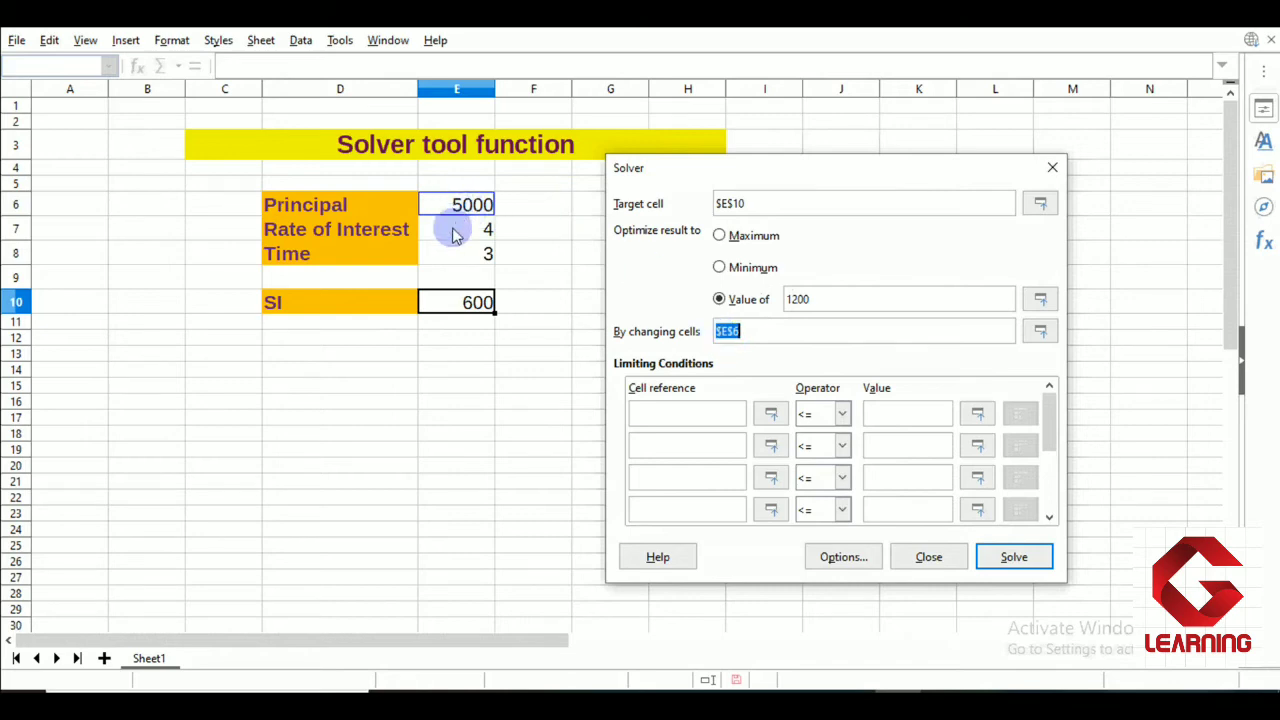
left_click_drag(443, 205, 443, 228)
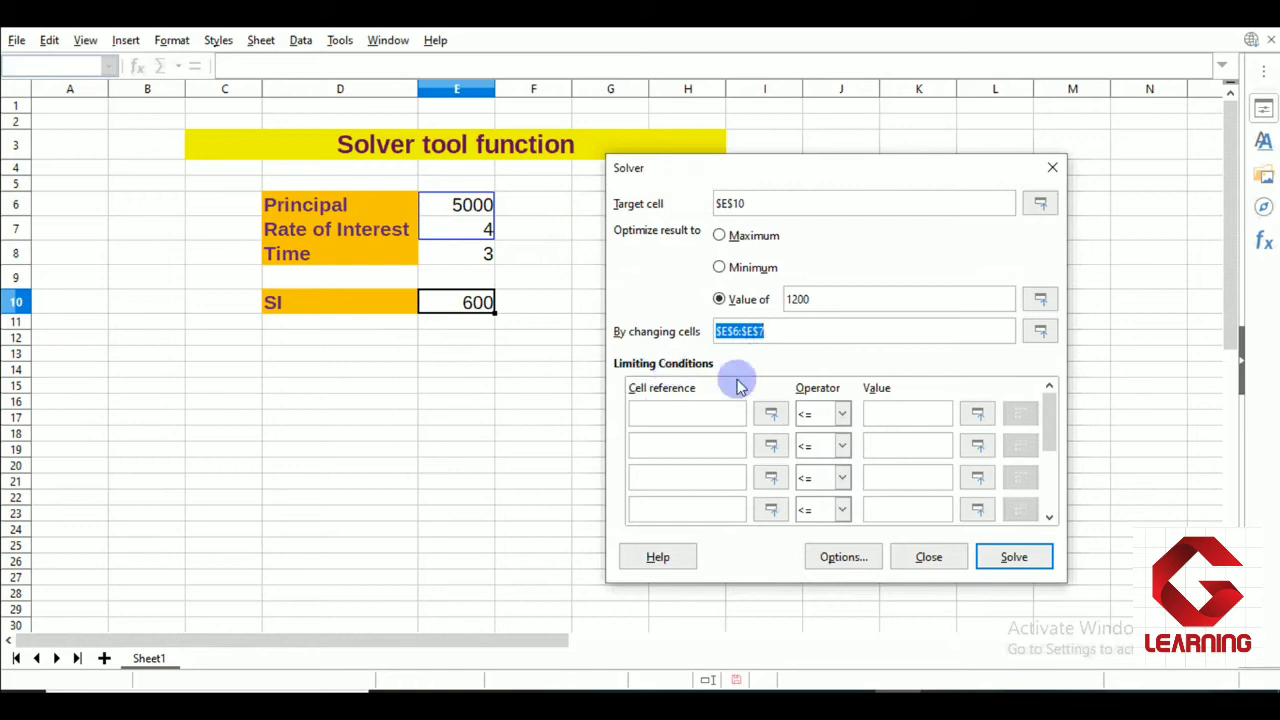
left_click(682, 411)
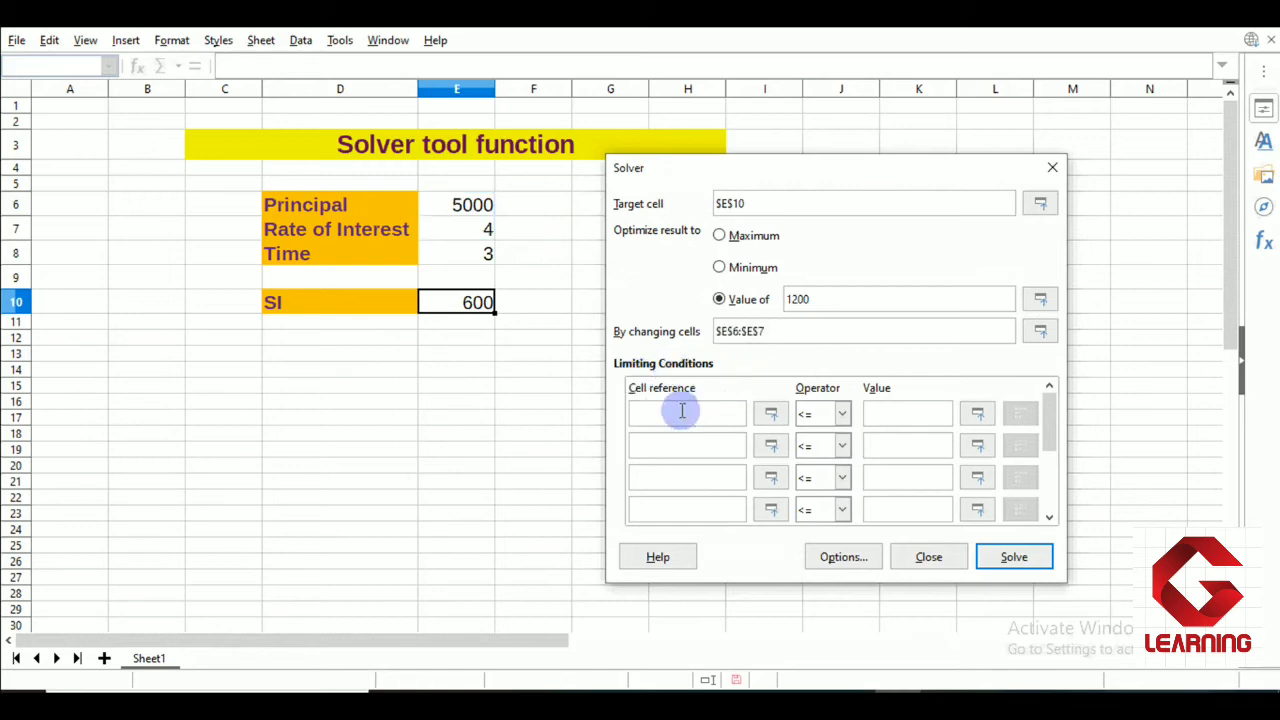
left_click(465, 207)
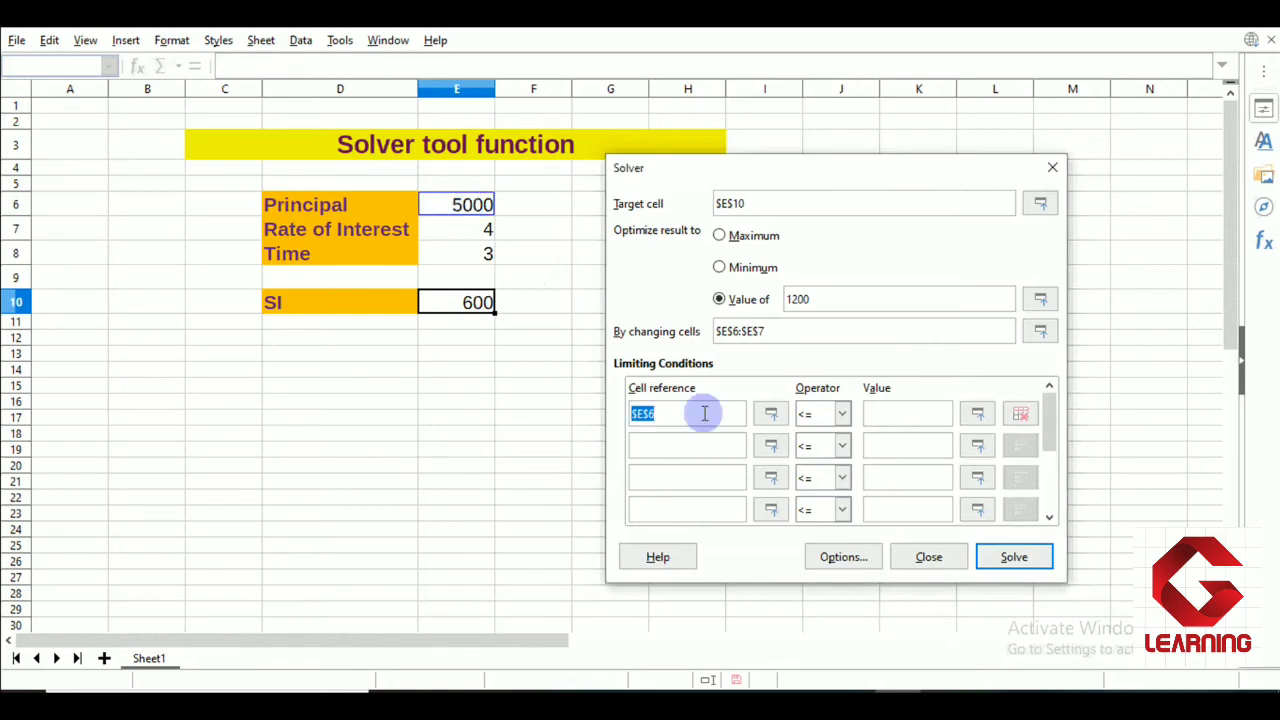
- Add limiting conditions $E$6 <= 8000, $E$7 => 3 and $E$7 <= 6
left_click(880, 413)
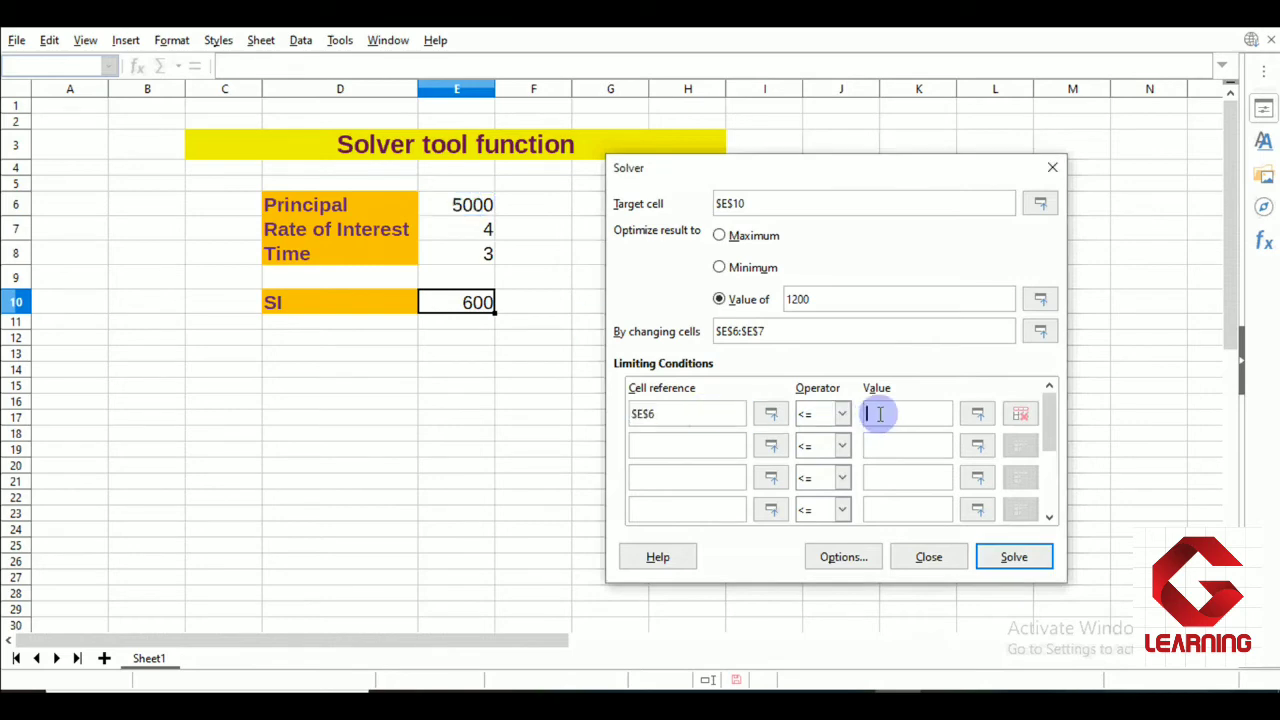
type("8000")
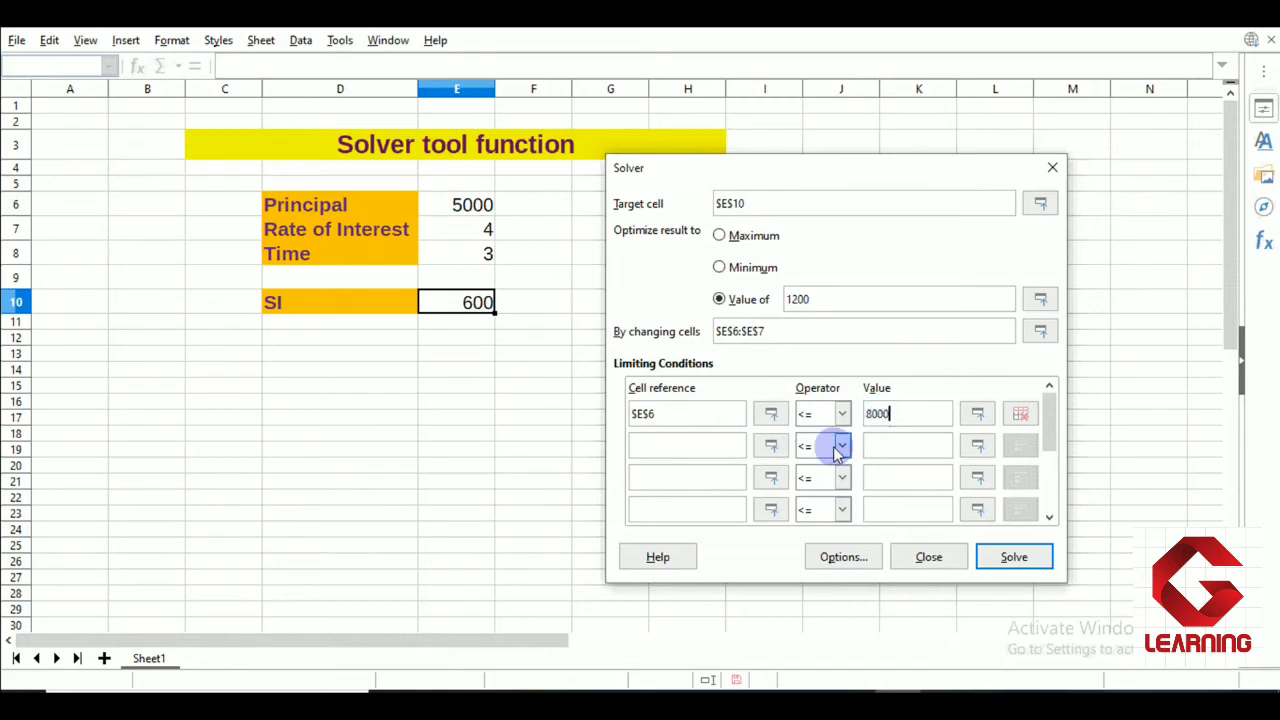
left_click(652, 444)
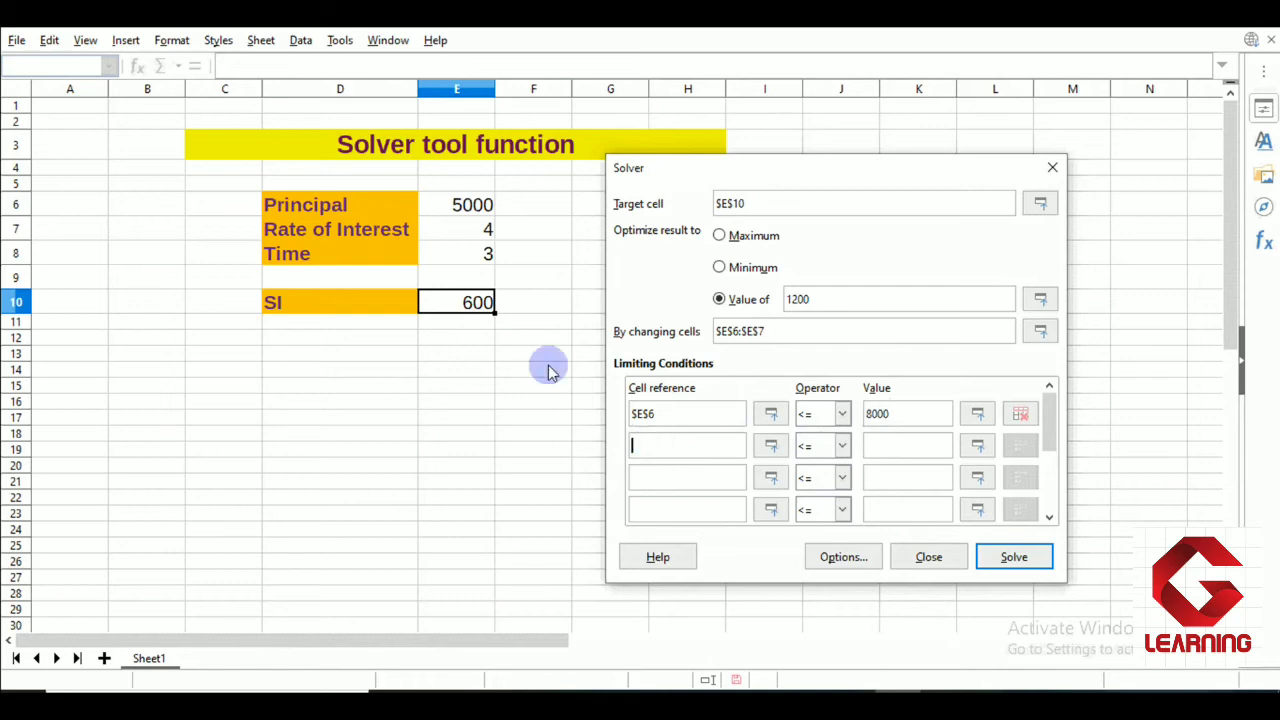
left_click(474, 237)
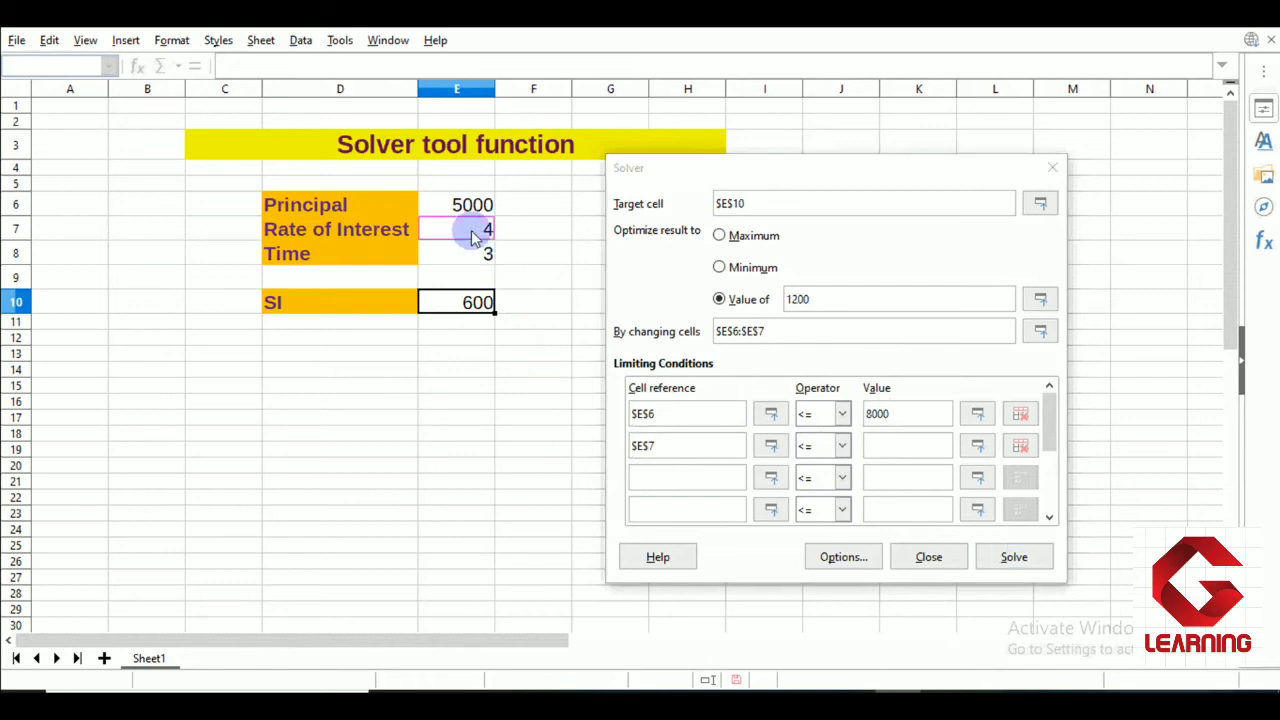
left_click(843, 445)
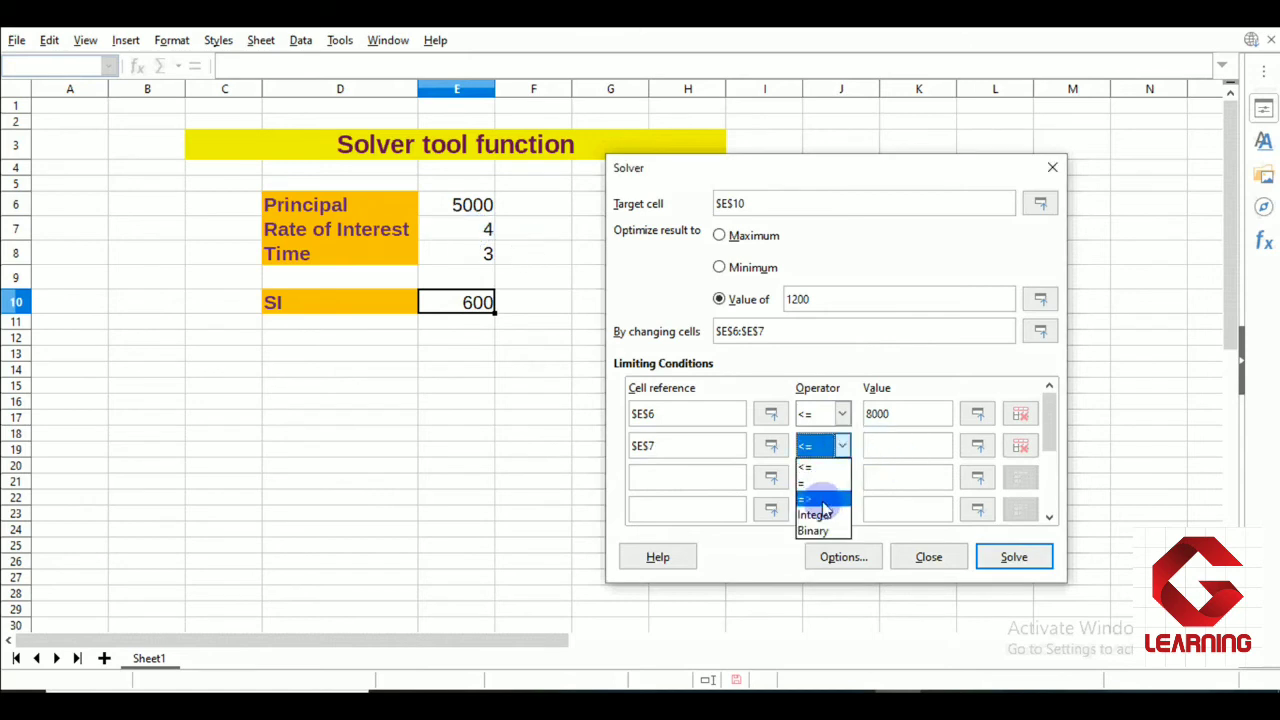
left_click(818, 498)
left_click(880, 445)
type("3")
left_click(643, 480)
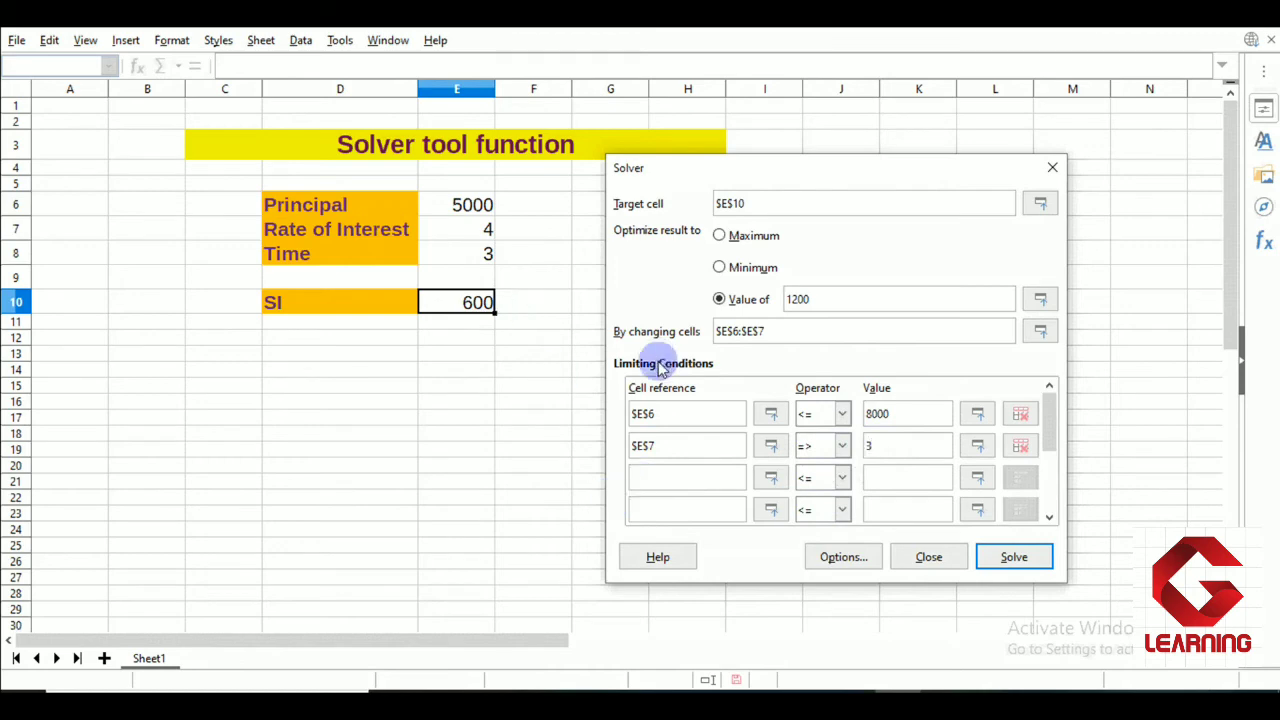
left_click(487, 229)
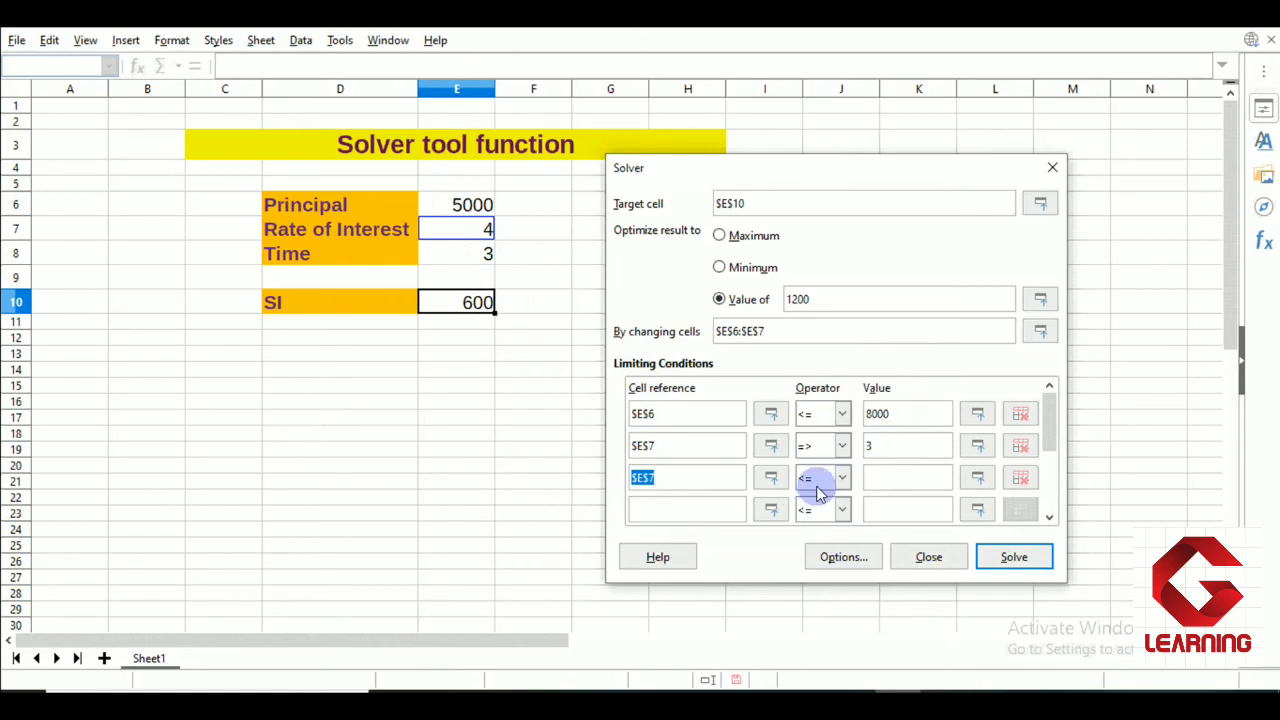
left_click(915, 480)
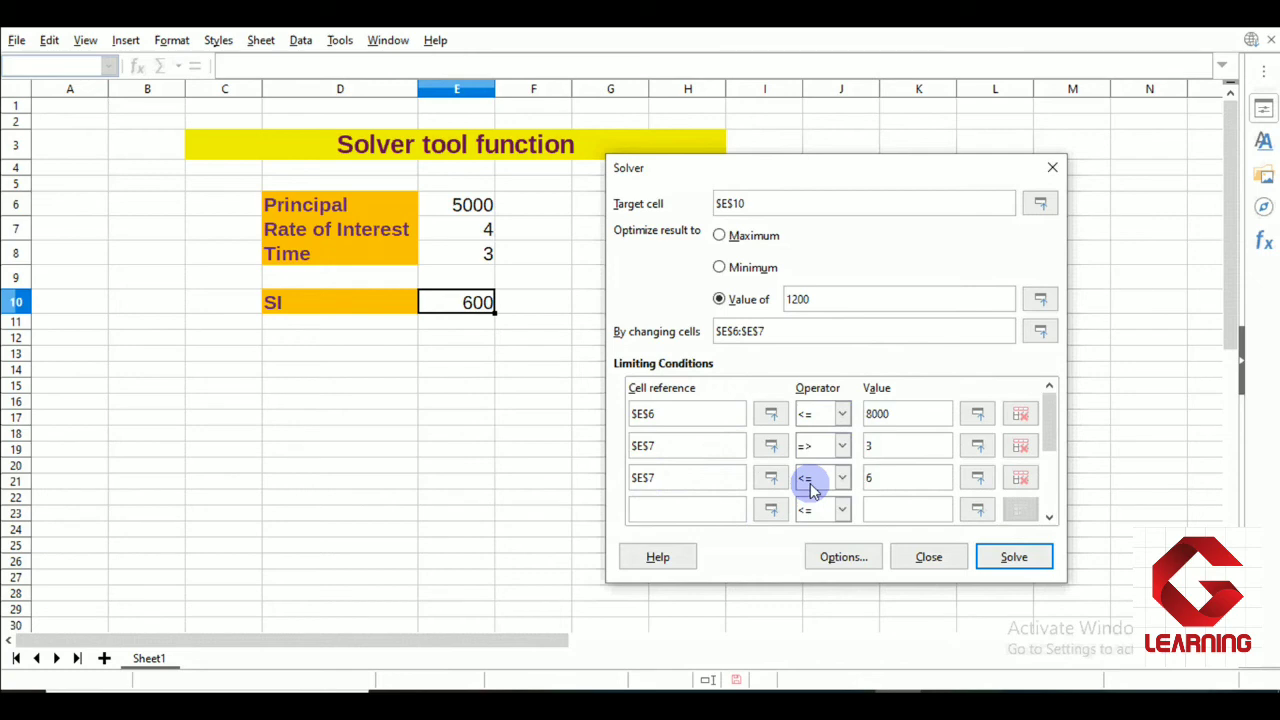
- Run Solver to reach SI 1200, giving Principal 7541.38 and Rate 5.30407
left_click(1000, 558)
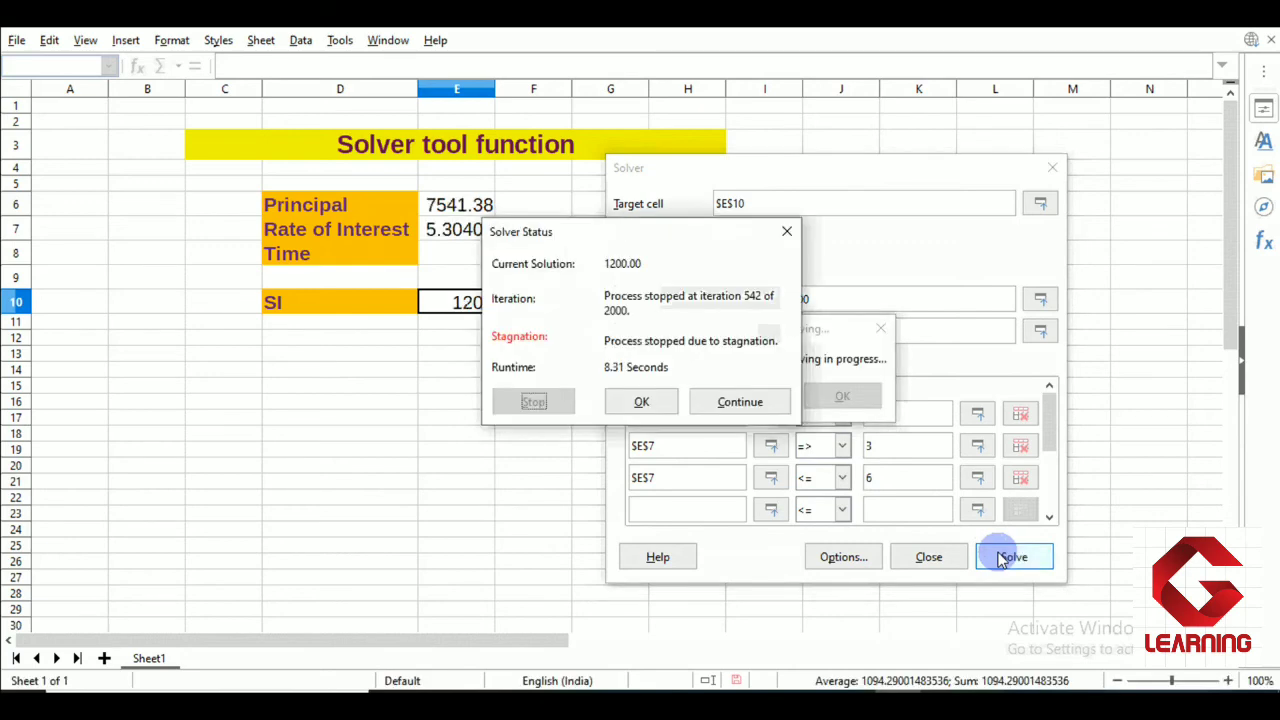